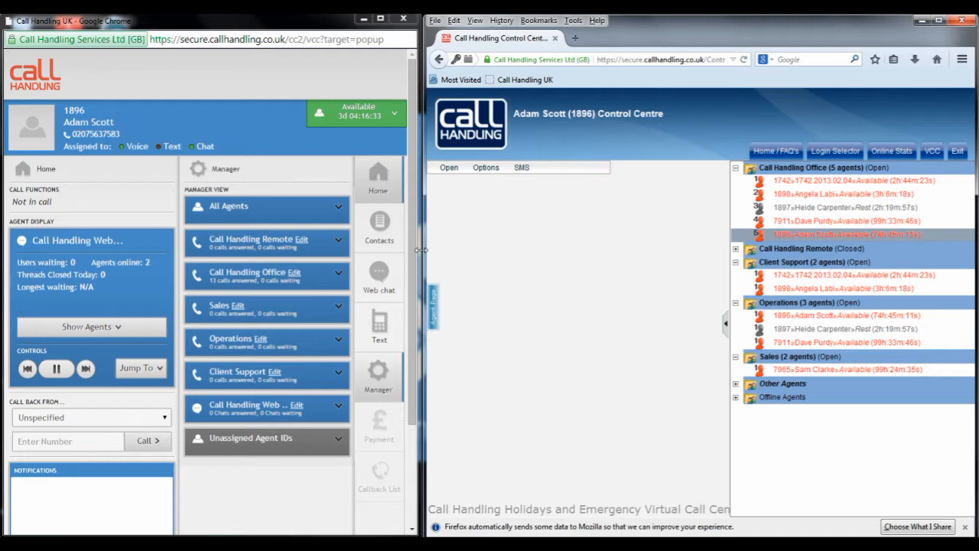
Step: Look at the agent page of the old Control Centre and return to its manager view
left_click(433, 306)
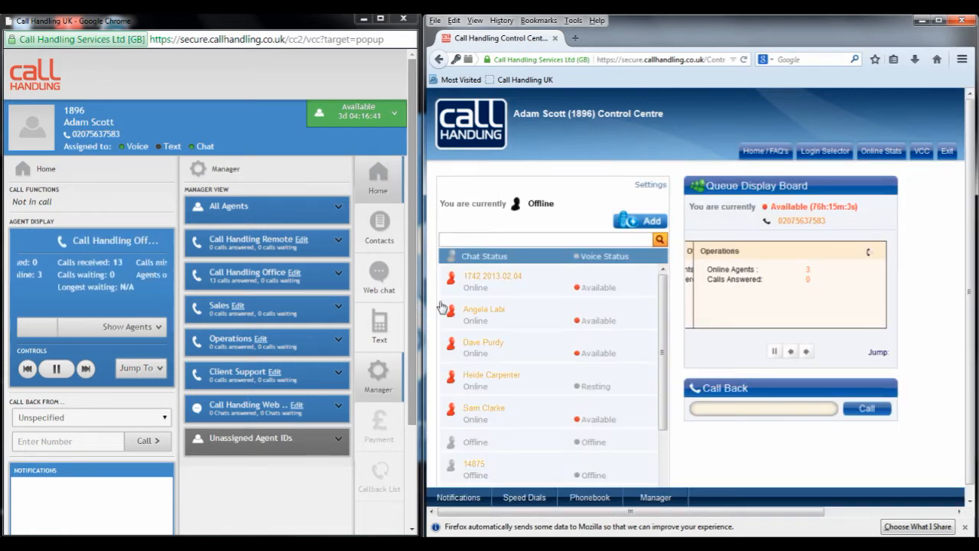
left_click(678, 498)
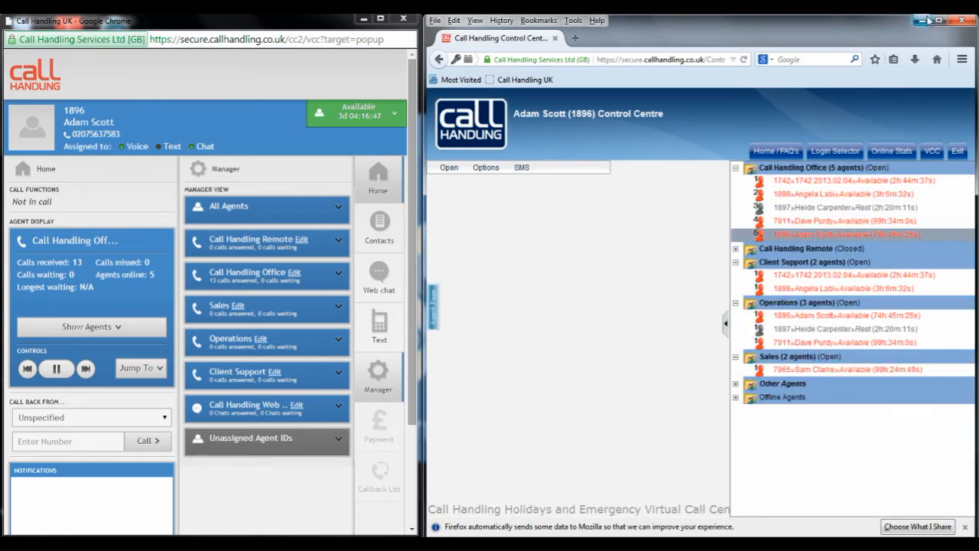
Step: Clear the desktop by minimizing the old Control Centre and closing the Virtual Call Centre pop-up and the remaining Chrome window
left_click(923, 21)
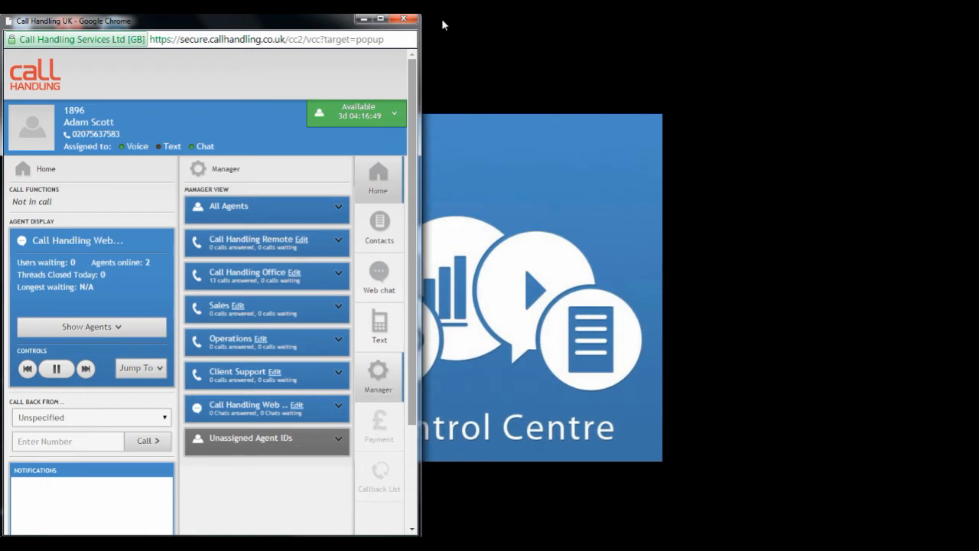
left_click(405, 19)
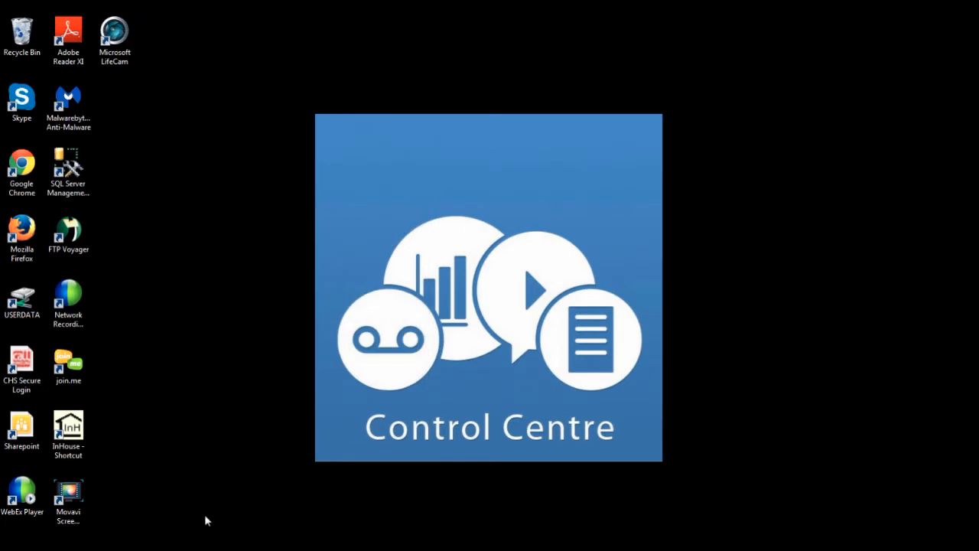
right_click(167, 549)
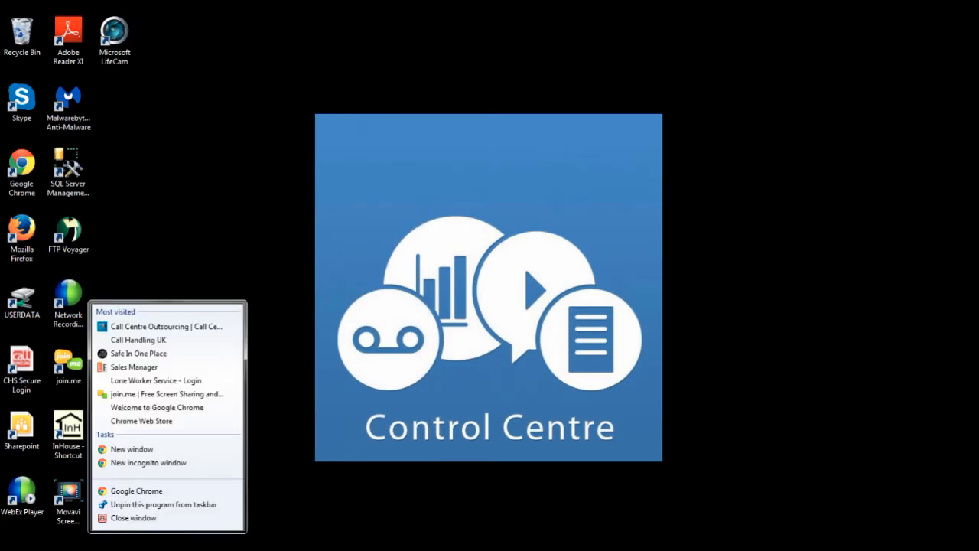
left_click(165, 515)
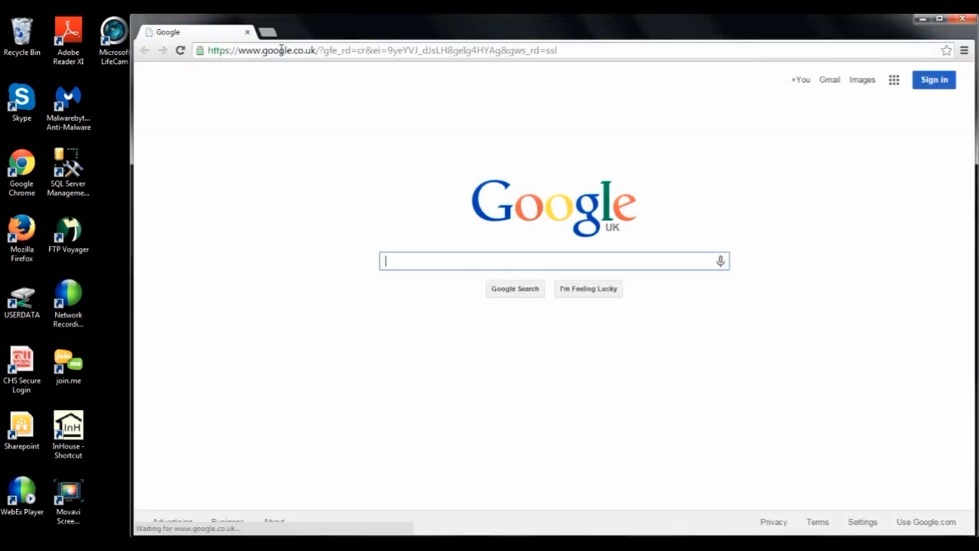
left_click(283, 50)
type("www.cal")
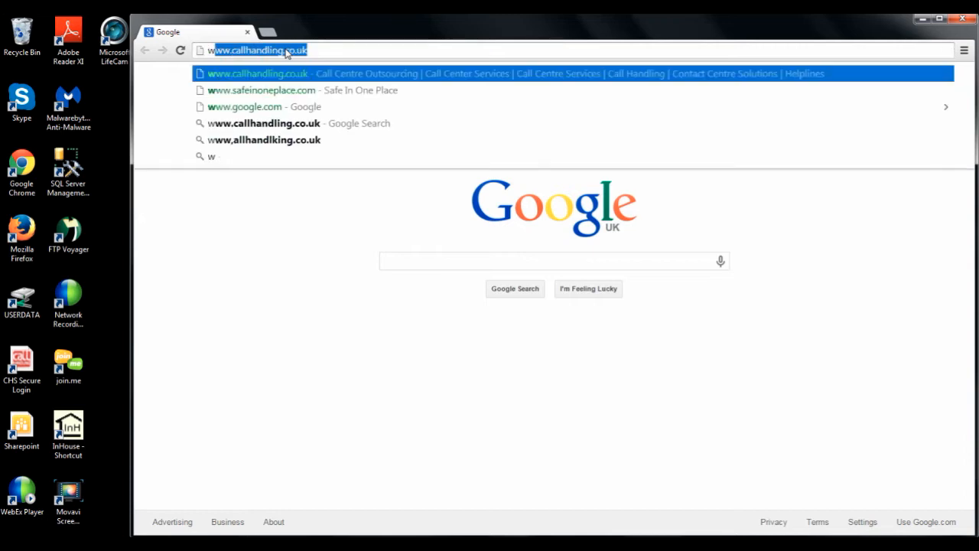
type("lhandling.")
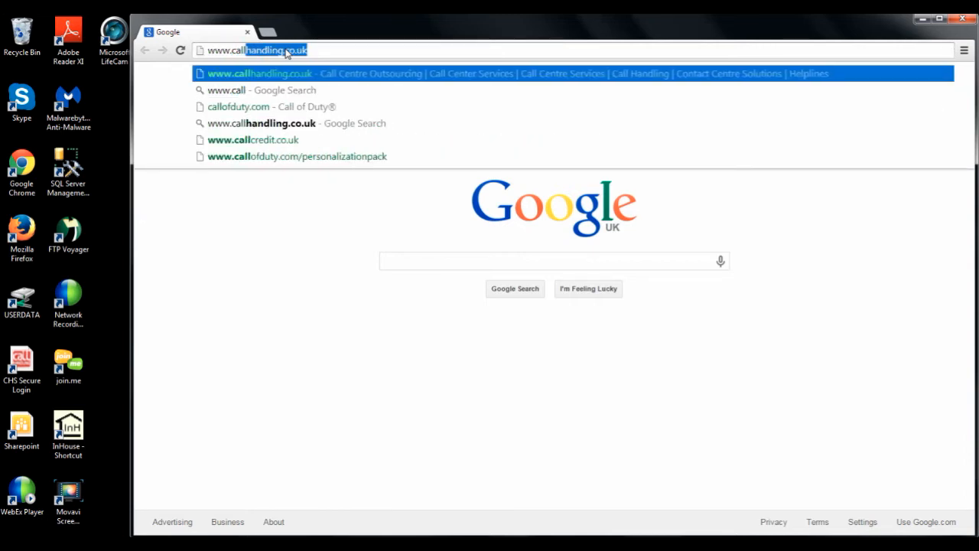
type("co.uk")
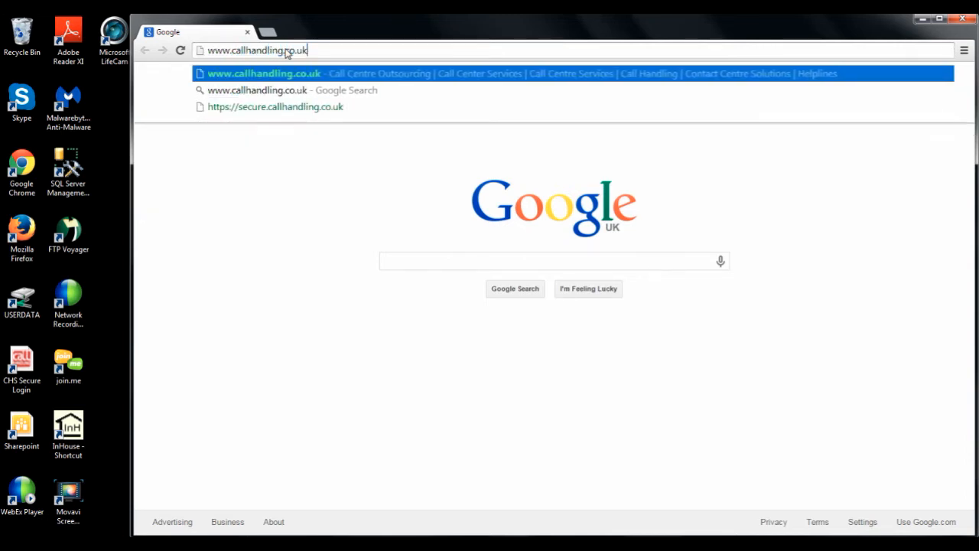
key("Return")
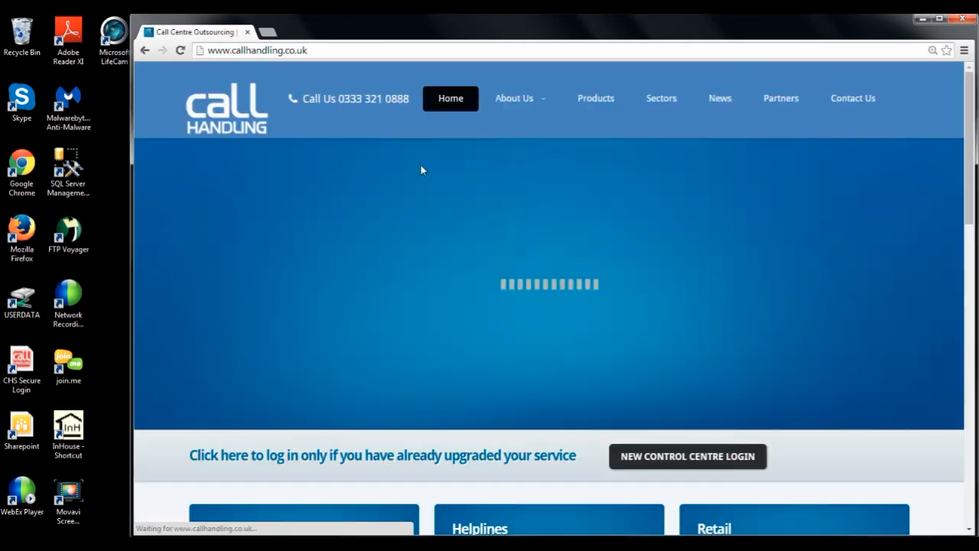
left_click(700, 461)
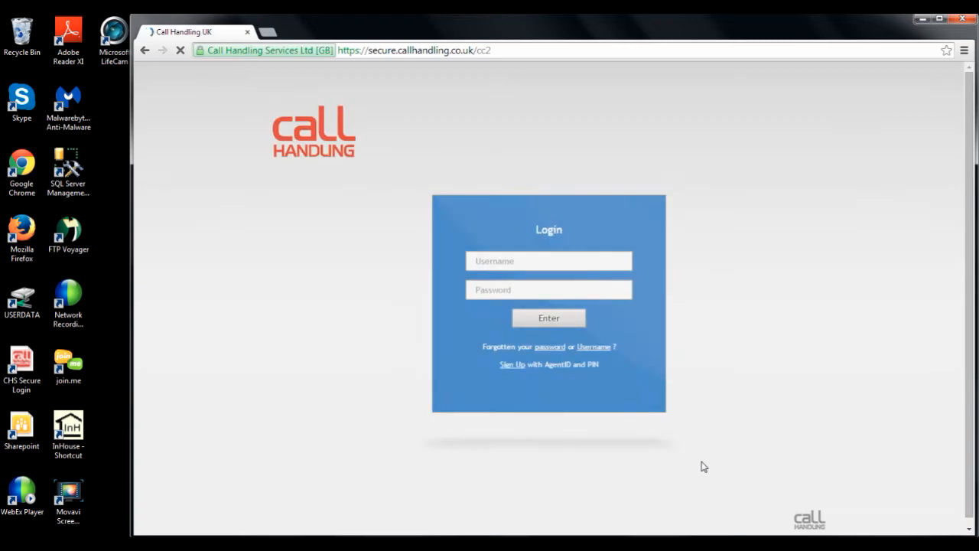
Step: Log in to the Control Centre with the account username and password
left_click(549, 260)
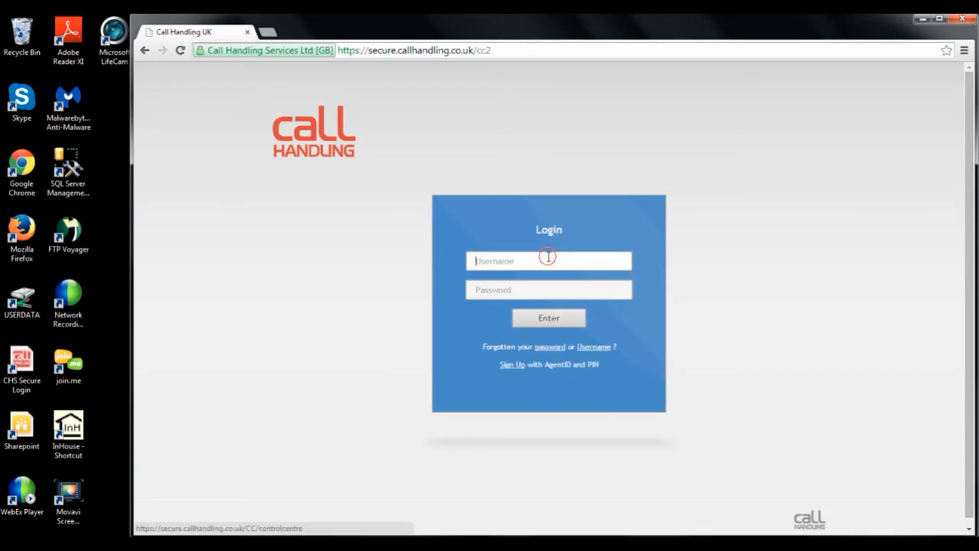
type("opsteam.adam")
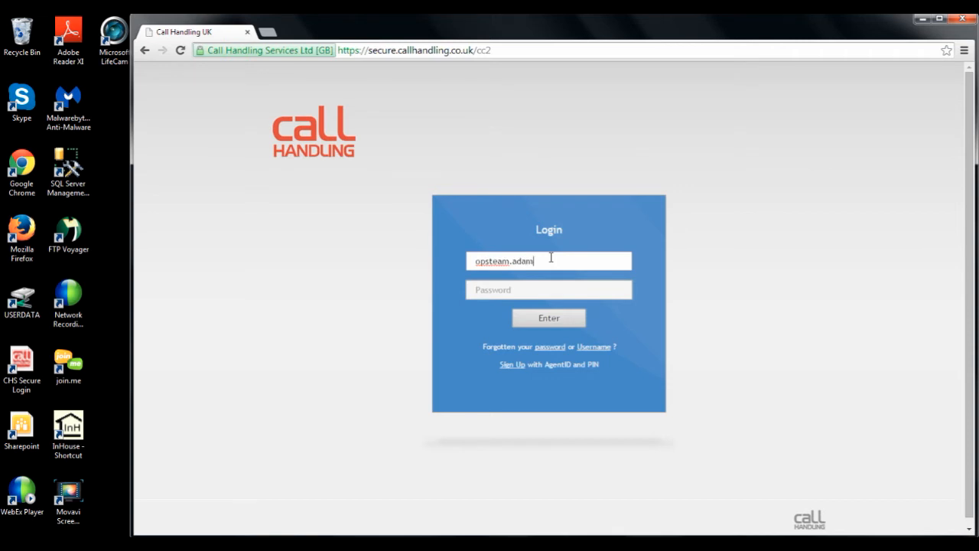
key("Tab")
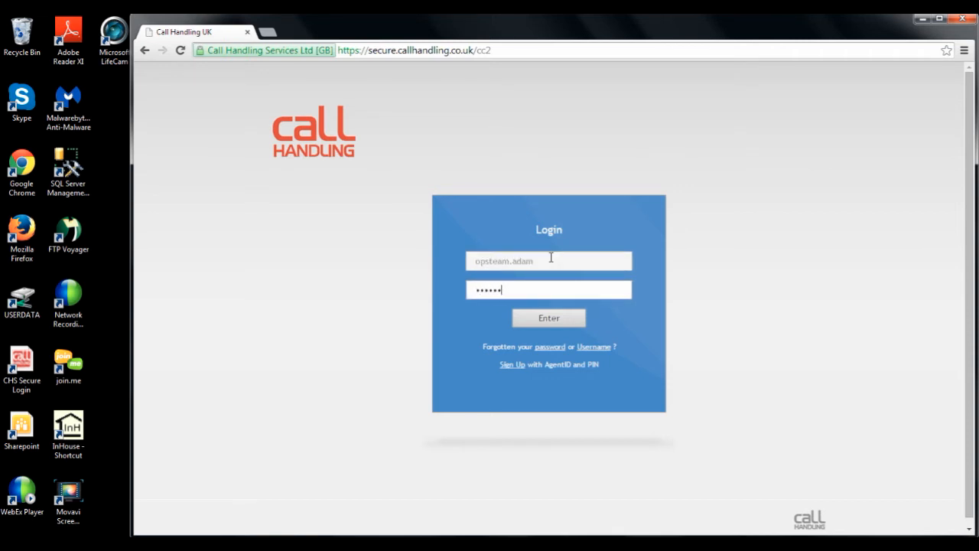
key("Return")
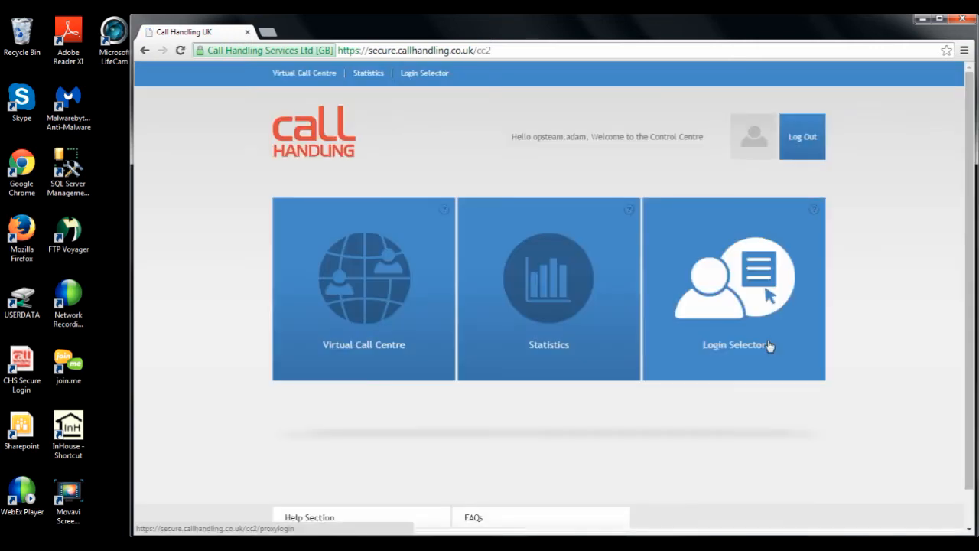
Step: Launch the Virtual Call Centre and show its Manager view
left_click(375, 337)
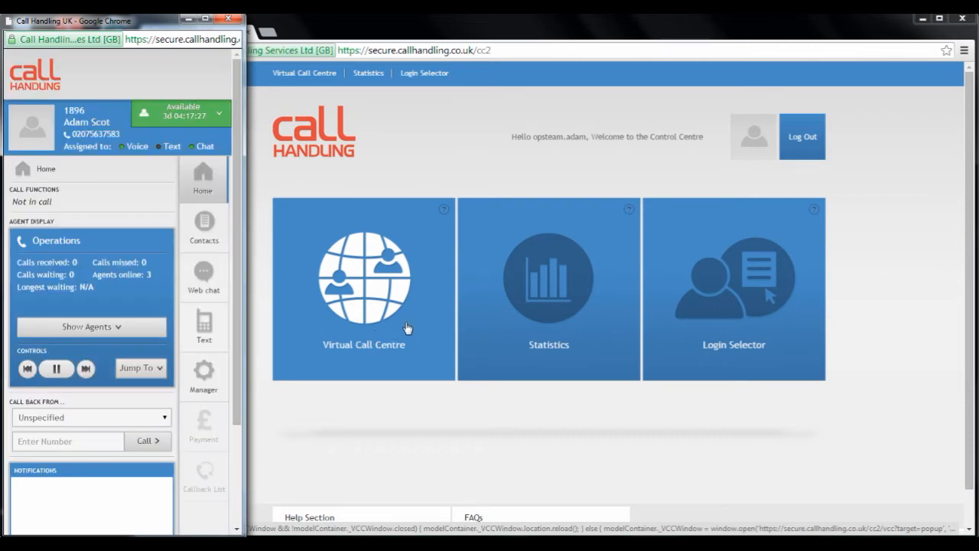
left_click(219, 380)
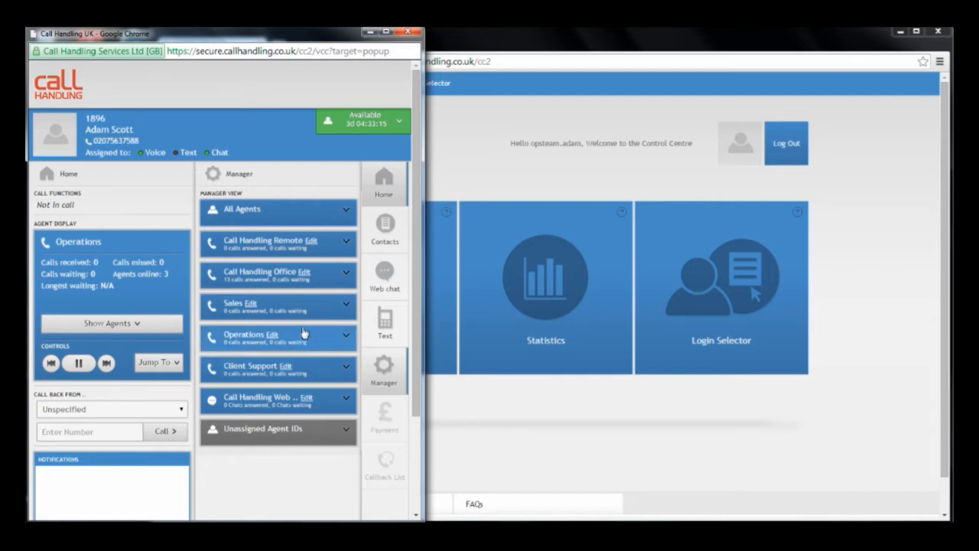
Step: Expand the All Agents and Unassigned Agent IDs groups one after the other, look through them and collapse each again
left_click(313, 221)
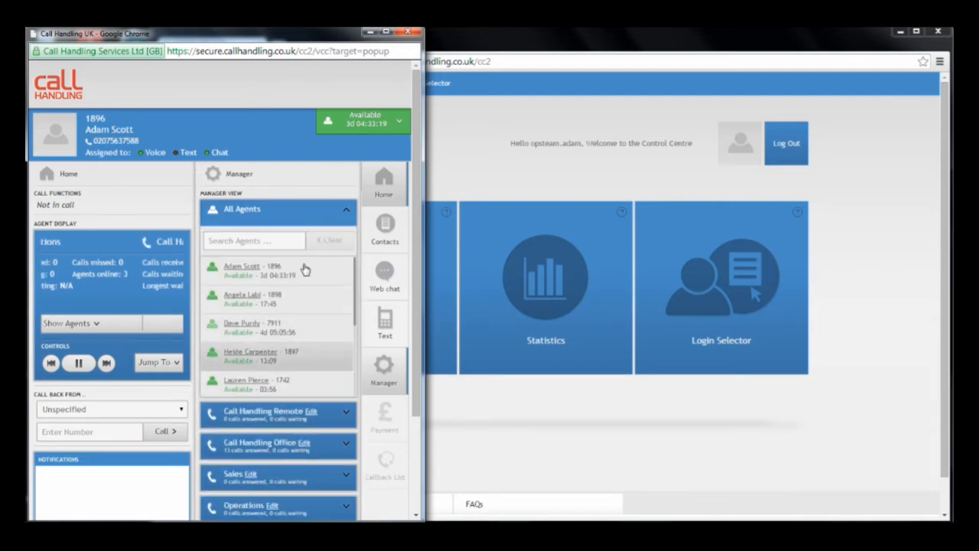
left_click(306, 210)
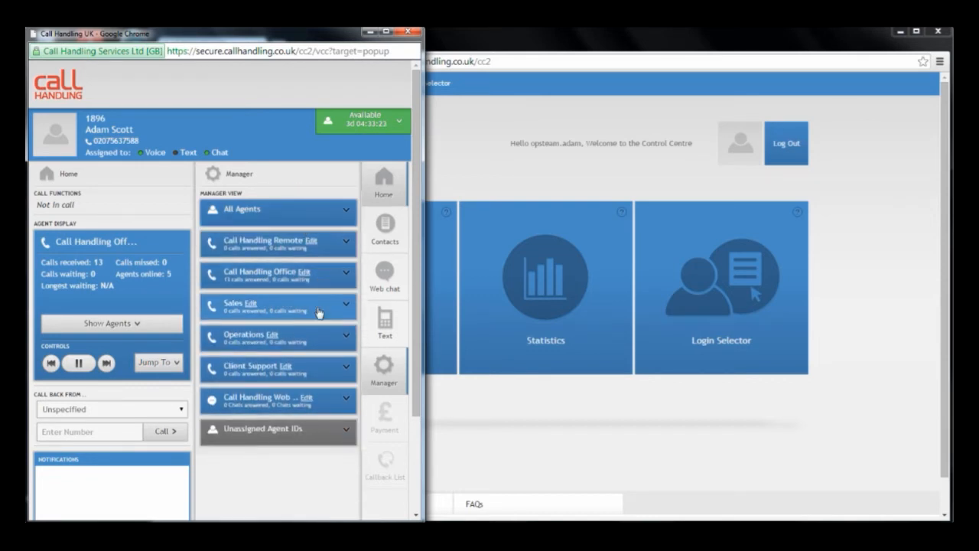
left_click(248, 428)
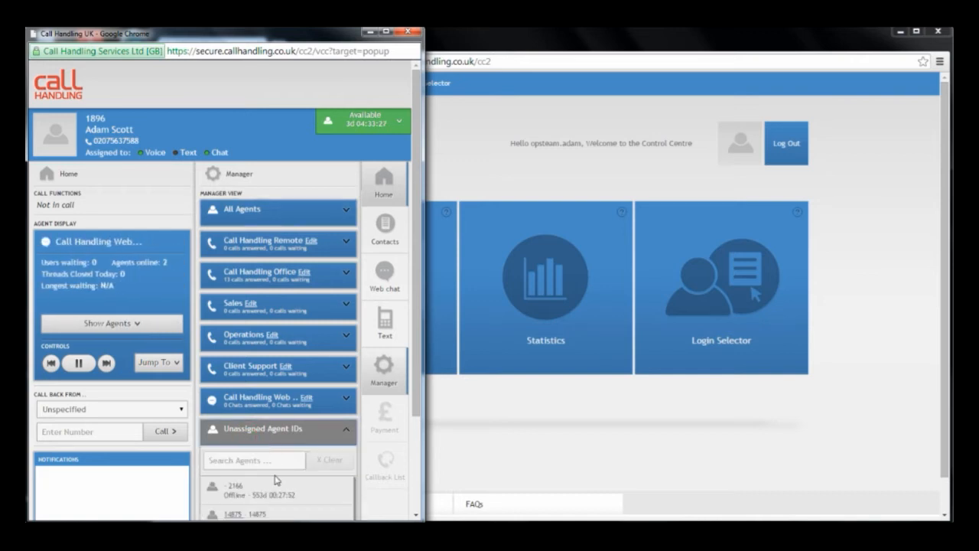
scroll(268, 458, "down", 2)
scroll(277, 480, "down", 1)
scroll(277, 480, "up", 3)
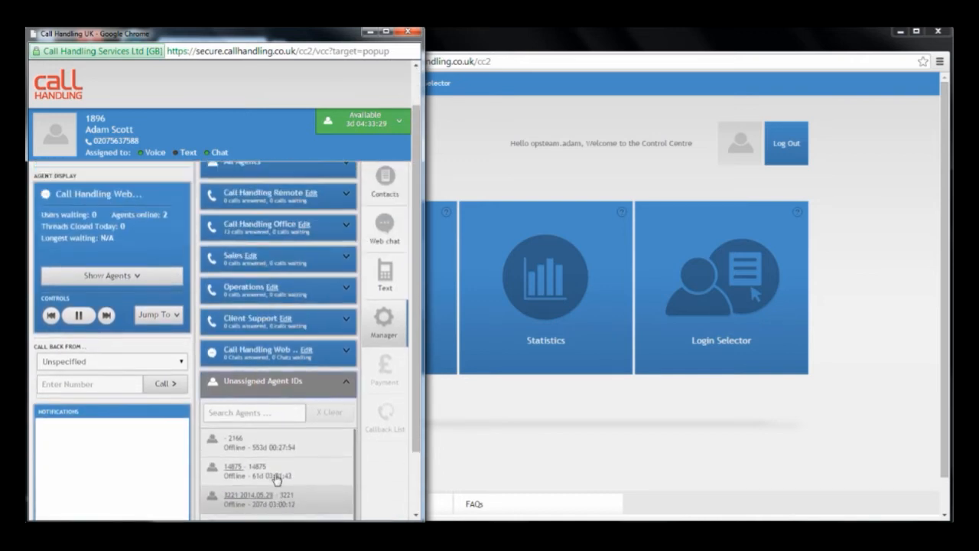
left_click(309, 441)
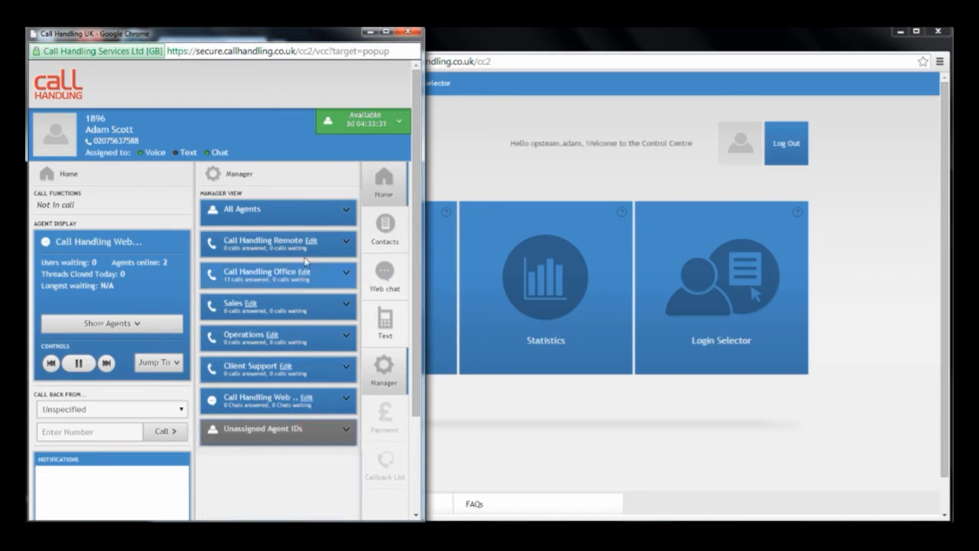
Step: Expand All Agents and review the status and time in status of the available and offline agents
left_click(308, 217)
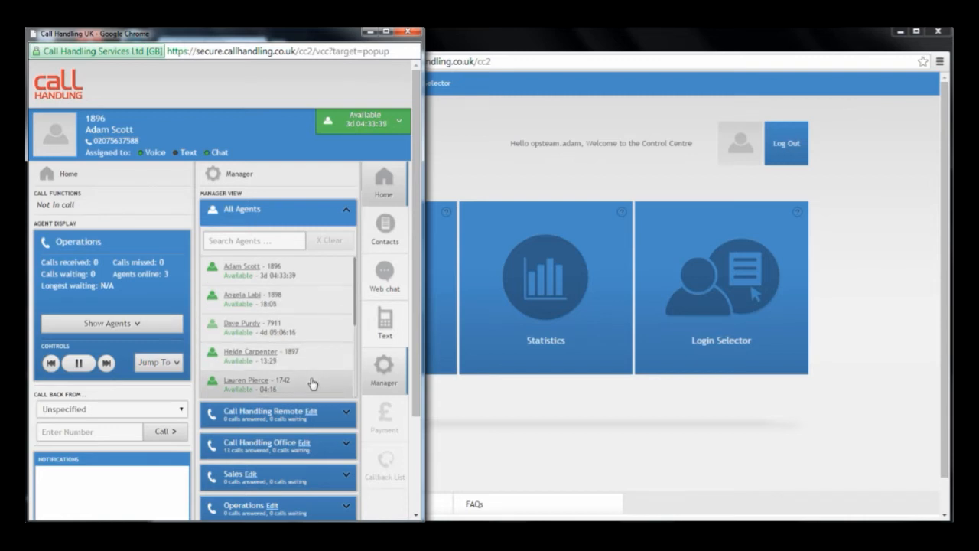
scroll(312, 384, "down", 1)
scroll(312, 384, "down", 2)
scroll(310, 381, "up", 3)
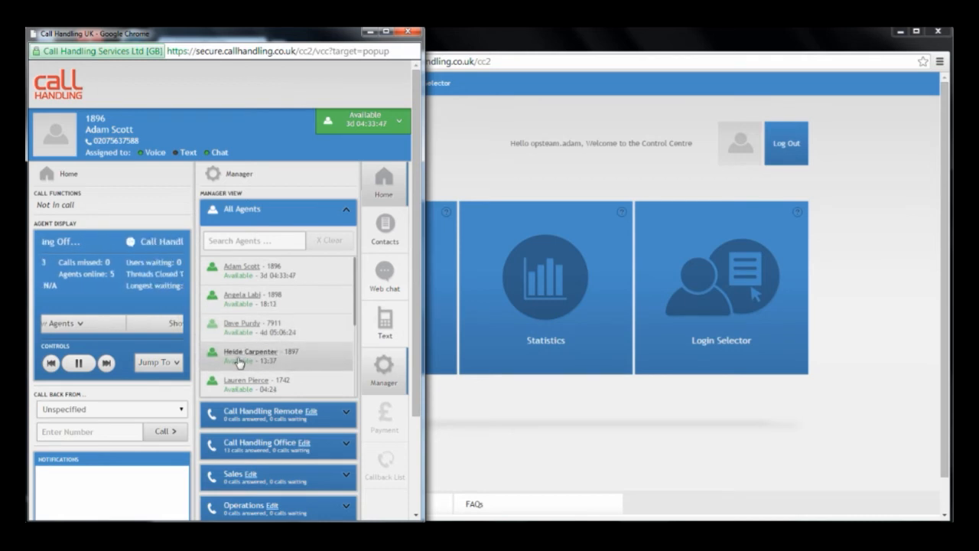
scroll(305, 369, "down", 5)
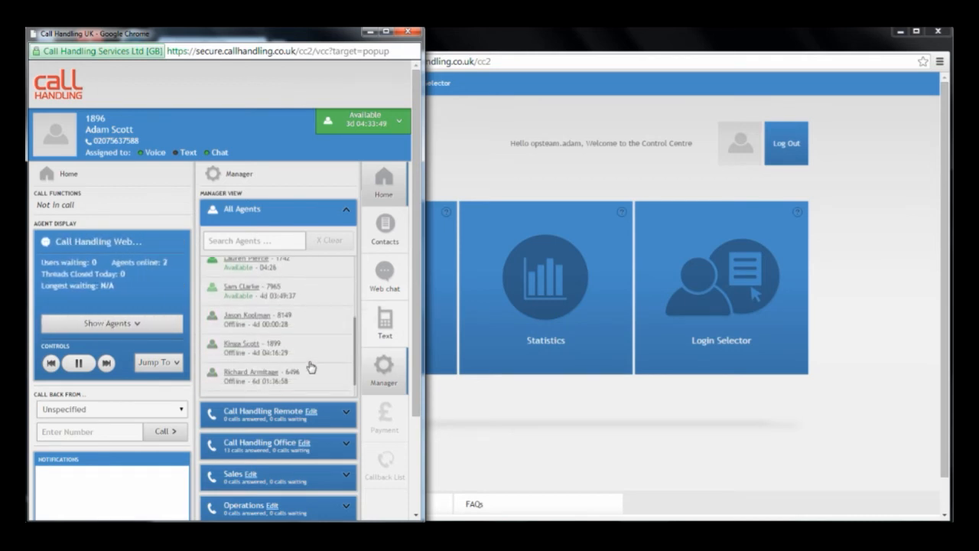
scroll(264, 377, "down", 1)
scroll(264, 376, "down", 1)
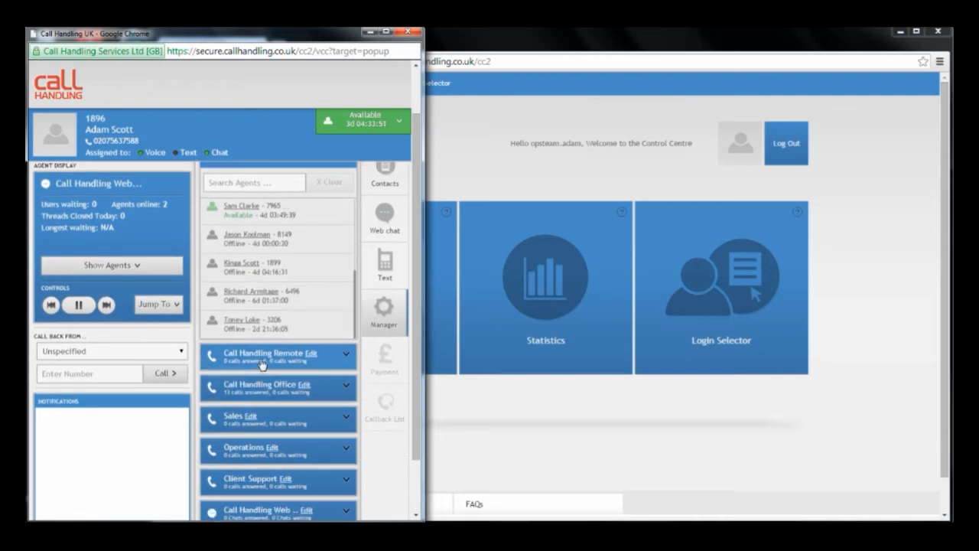
scroll(267, 325, "up", 5)
scroll(267, 325, "up", 2)
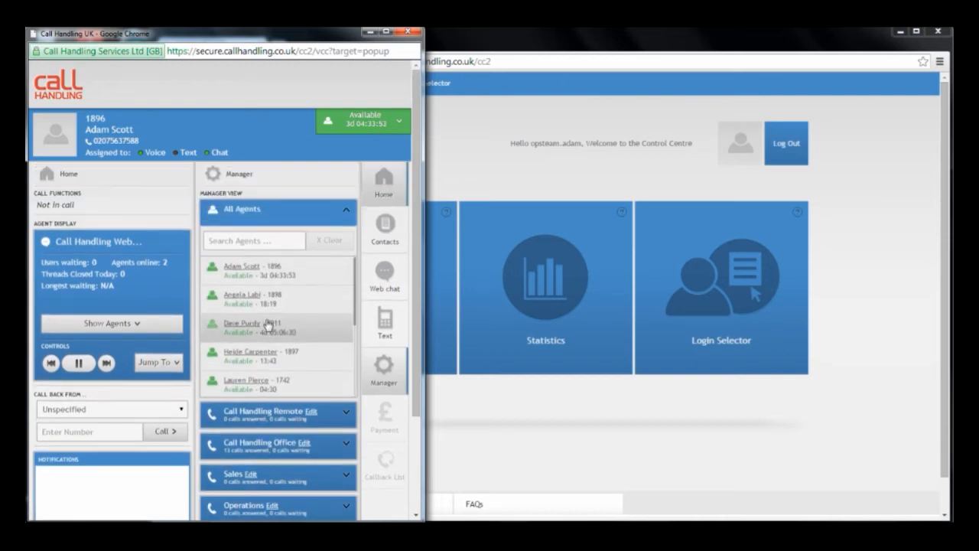
Step: Search All Agents by surname, by agent ID and by phone number, and collapse the group
left_click(254, 236)
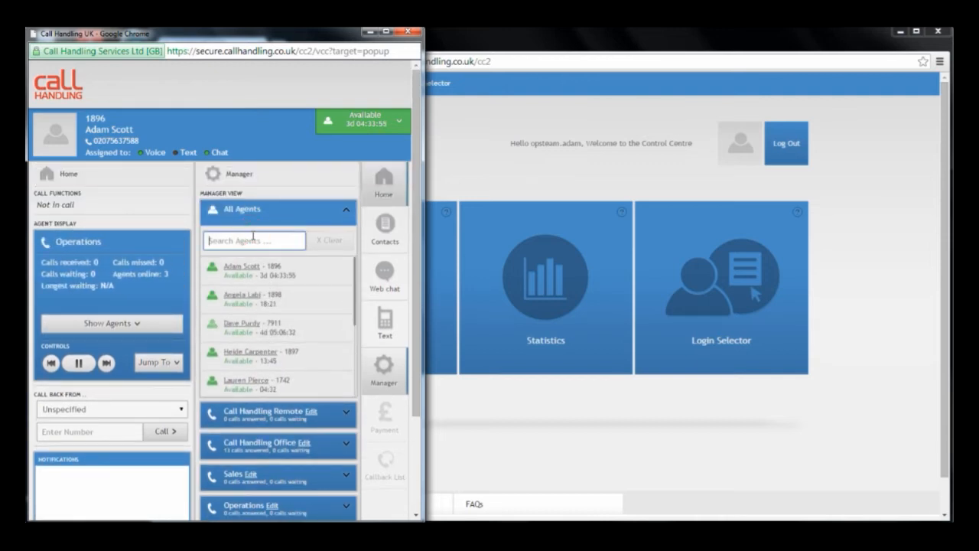
type("Scott")
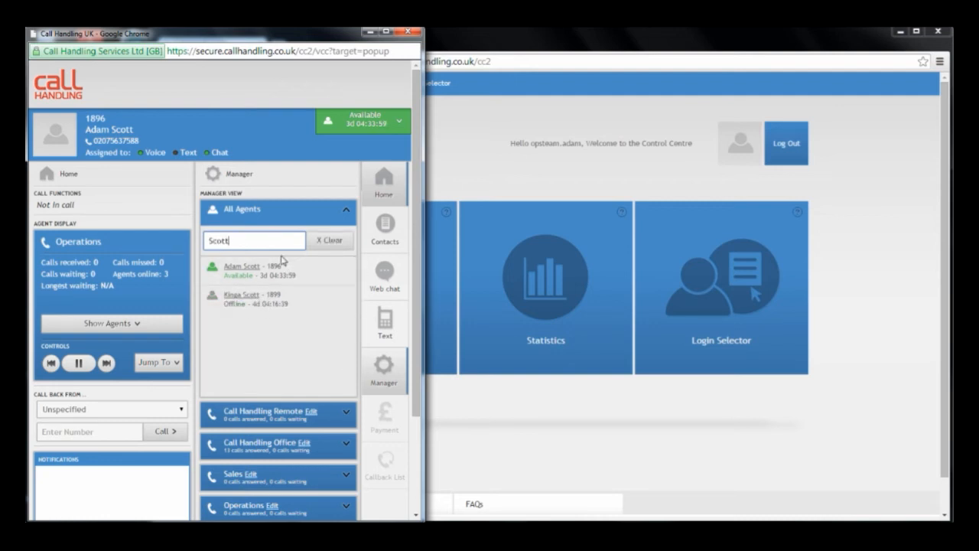
left_click_drag(267, 247, 209, 247)
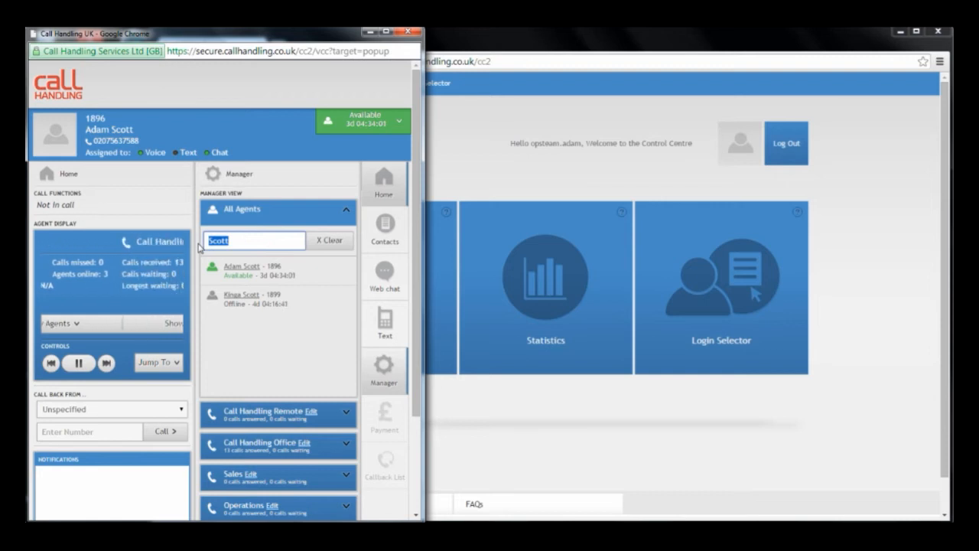
type("3206")
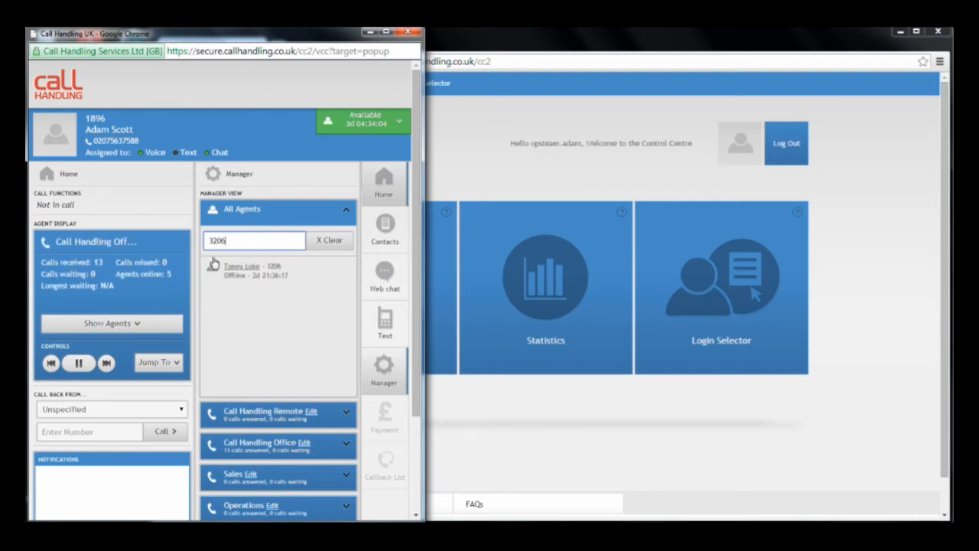
left_click_drag(270, 239, 201, 242)
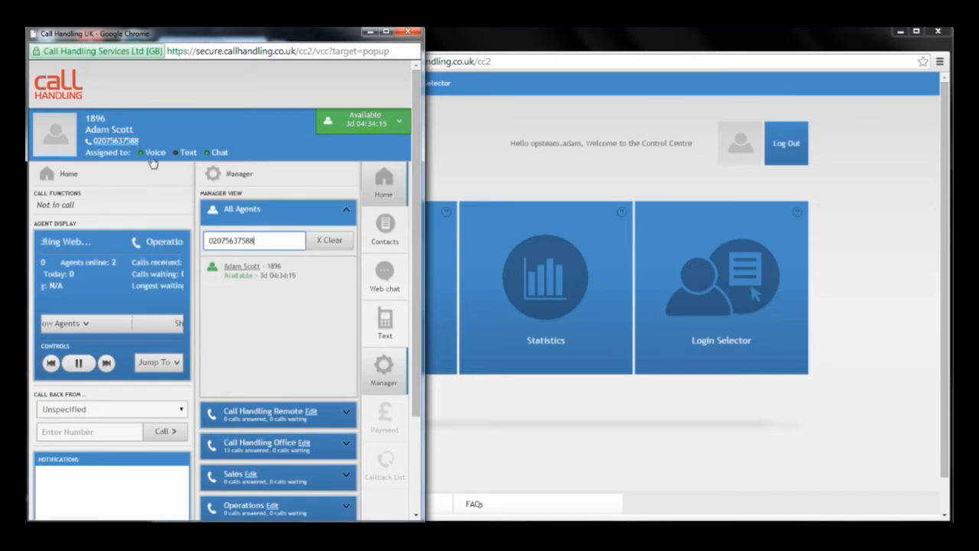
left_click(306, 214)
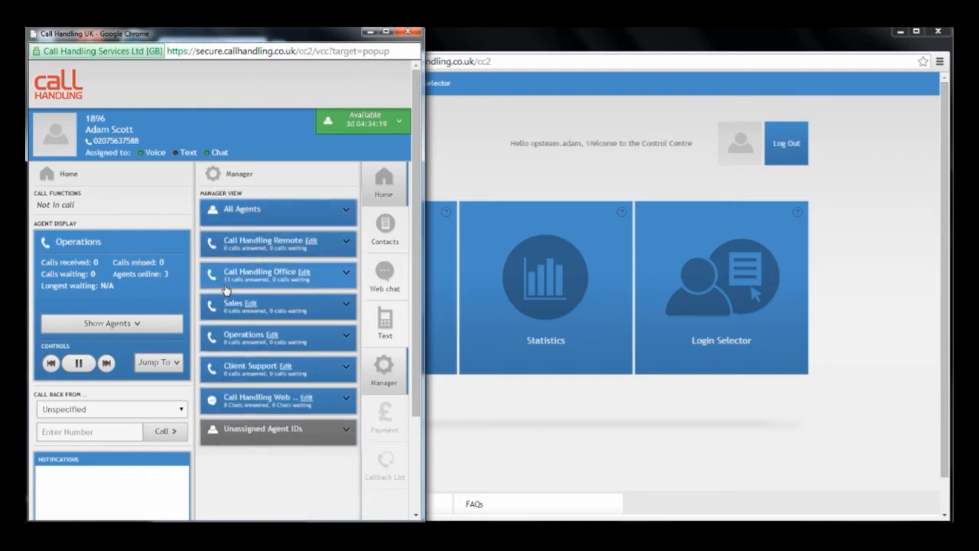
Step: Expand the Call Handling Office queue, examine the order and status of its agents, and collapse it
left_click(314, 281)
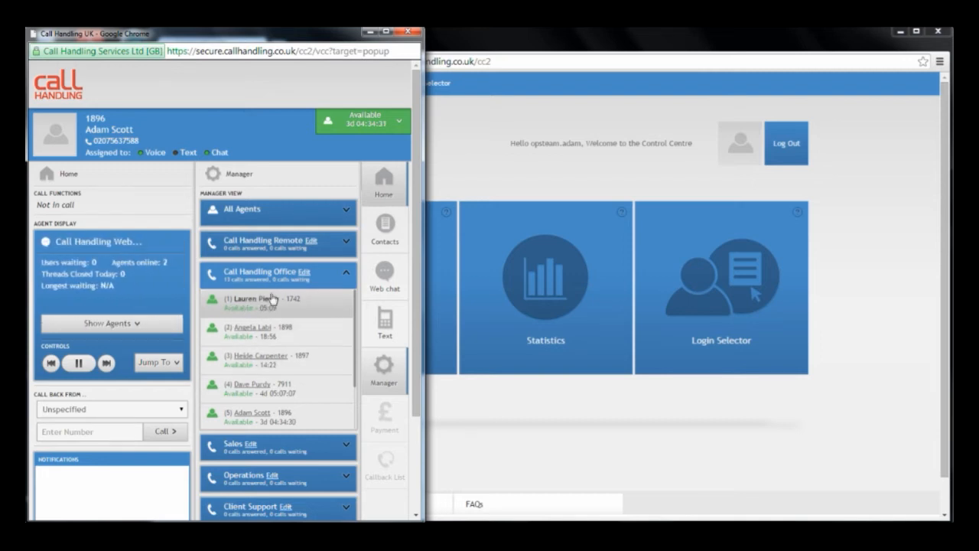
left_click(337, 274)
scroll(325, 329, "down", 2)
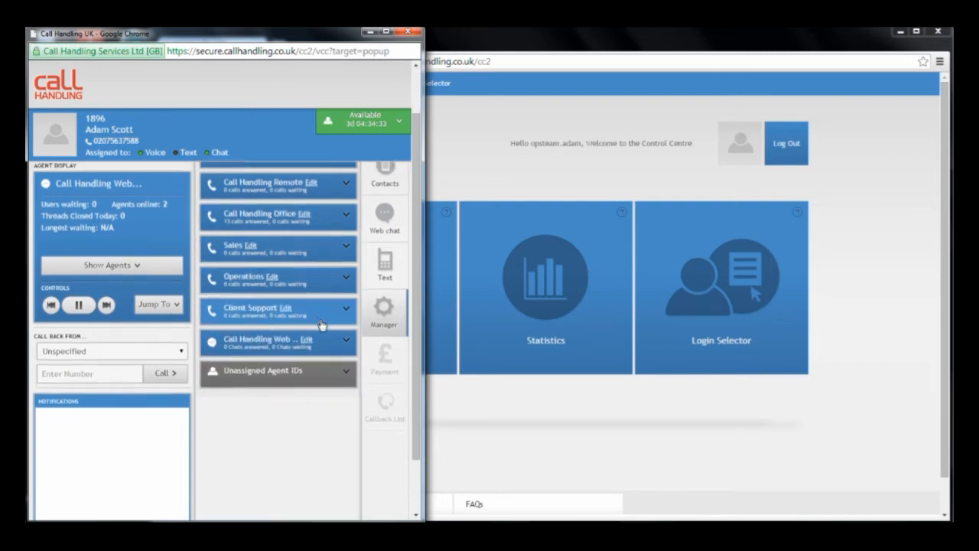
Step: Expand the Unassigned Agent IDs group, look through its listed IDs and their status, and collapse it again
left_click(319, 350)
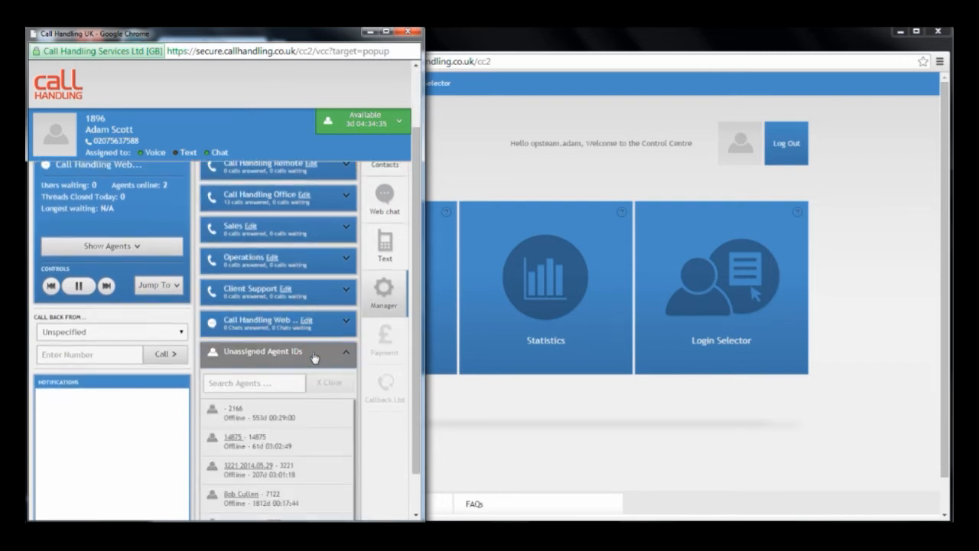
scroll(304, 418, "down", 1)
scroll(304, 418, "down", 1)
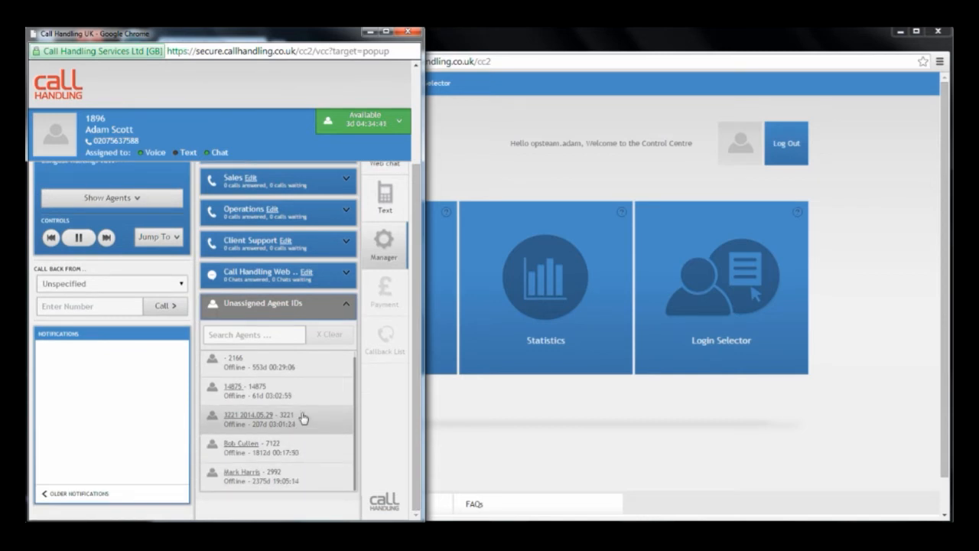
scroll(303, 408, "up", 1)
scroll(304, 415, "up", 2)
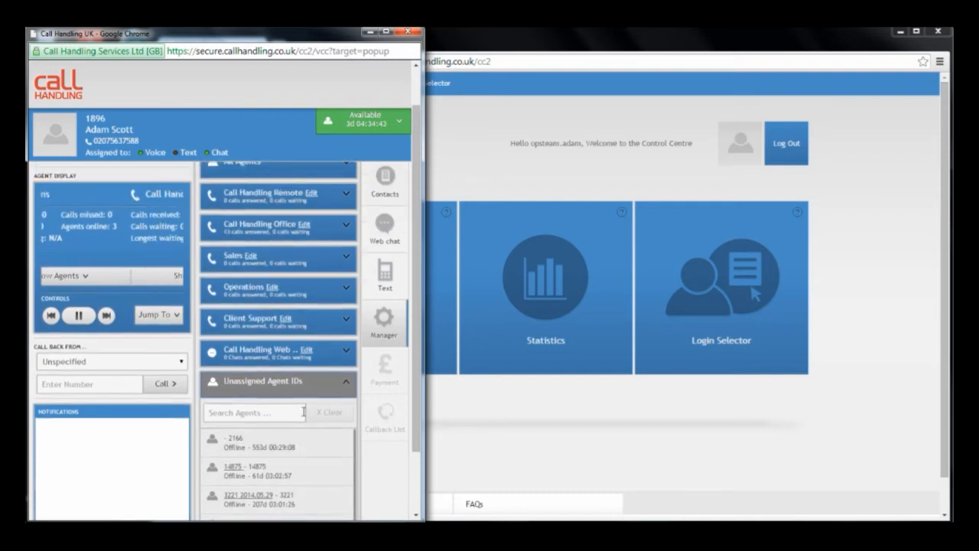
left_click(312, 426)
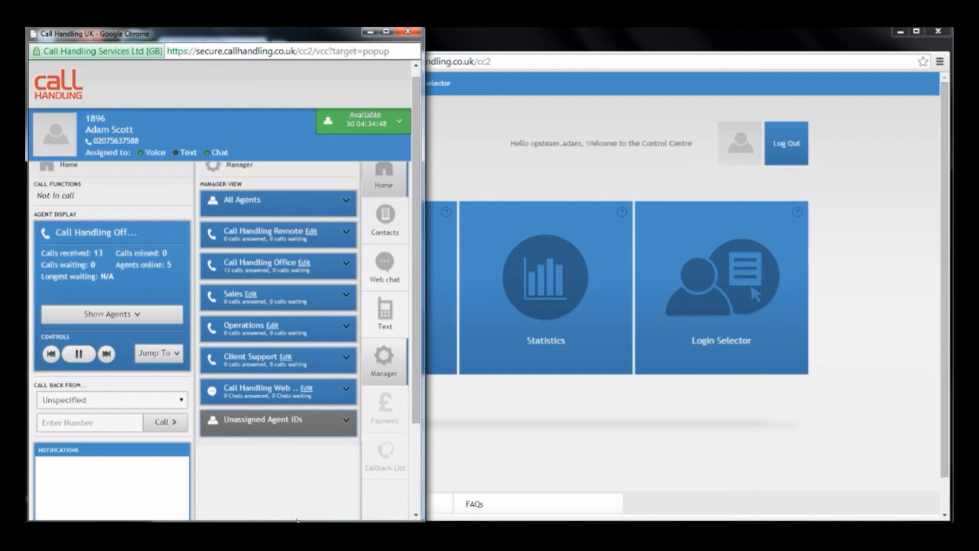
Step: Examine the agents in the Operations queue and the Sales queue, leaving the queues collapsed and the Home section hidden
mouse_move(292, 533)
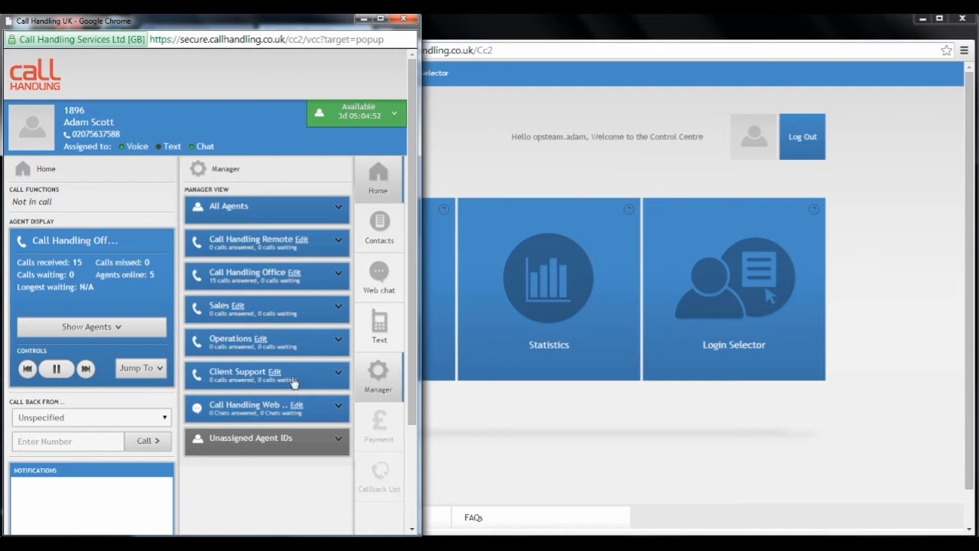
left_click(309, 341)
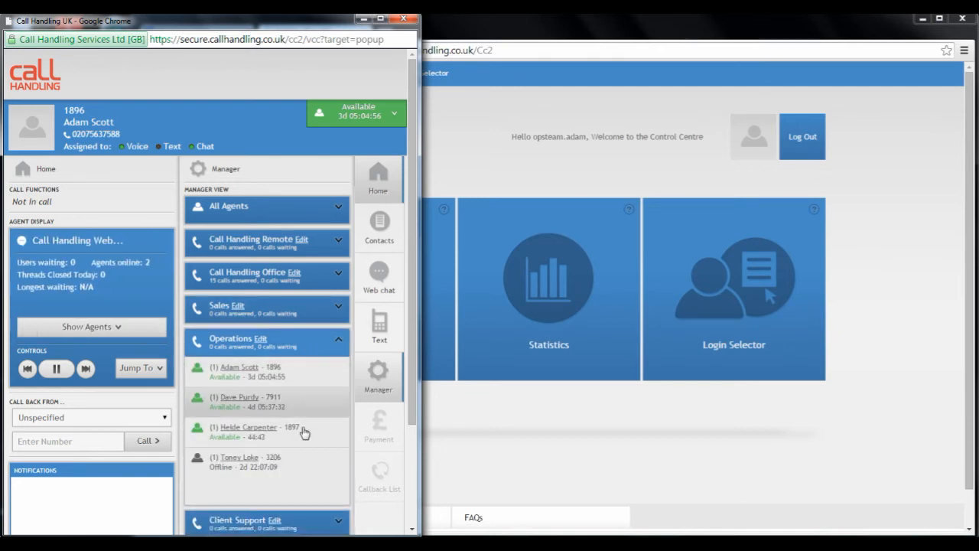
left_click(312, 311)
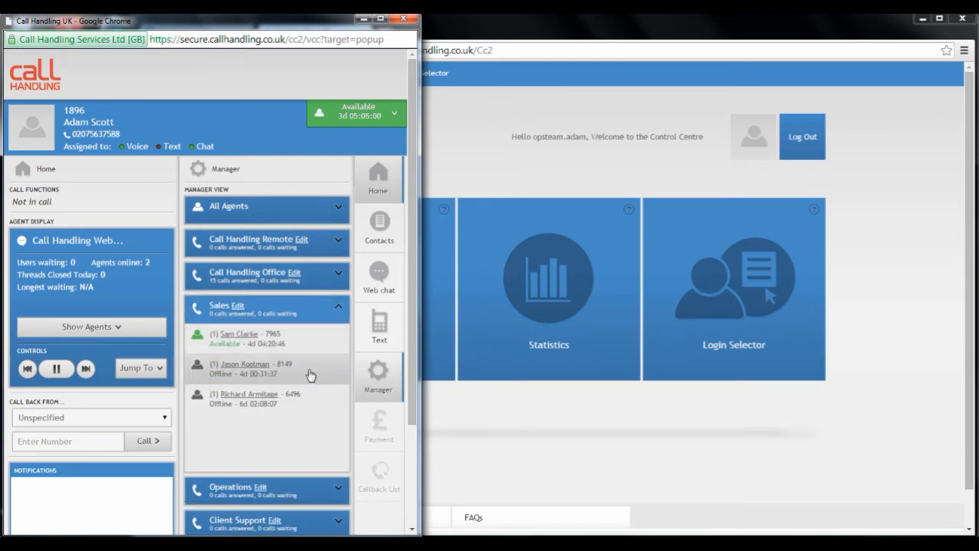
left_click(375, 185)
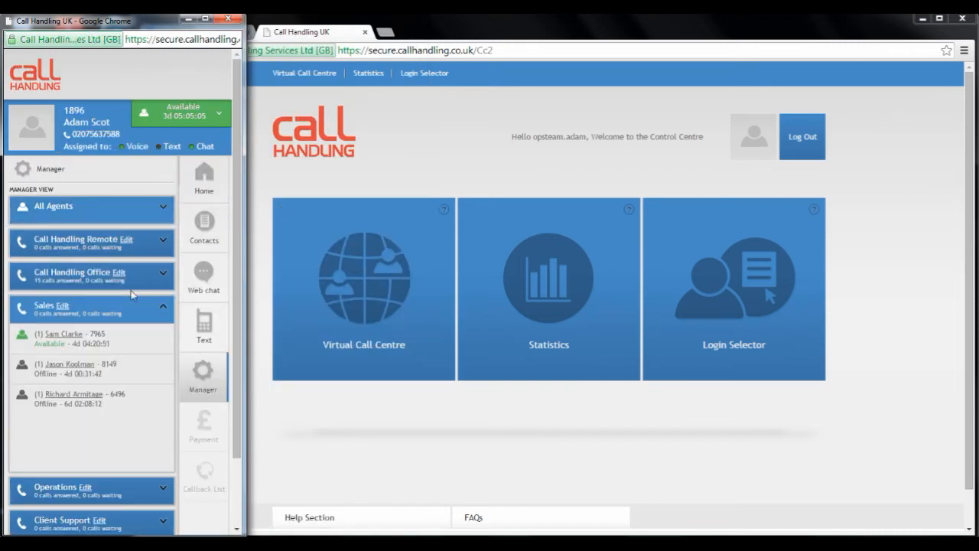
left_click(144, 308)
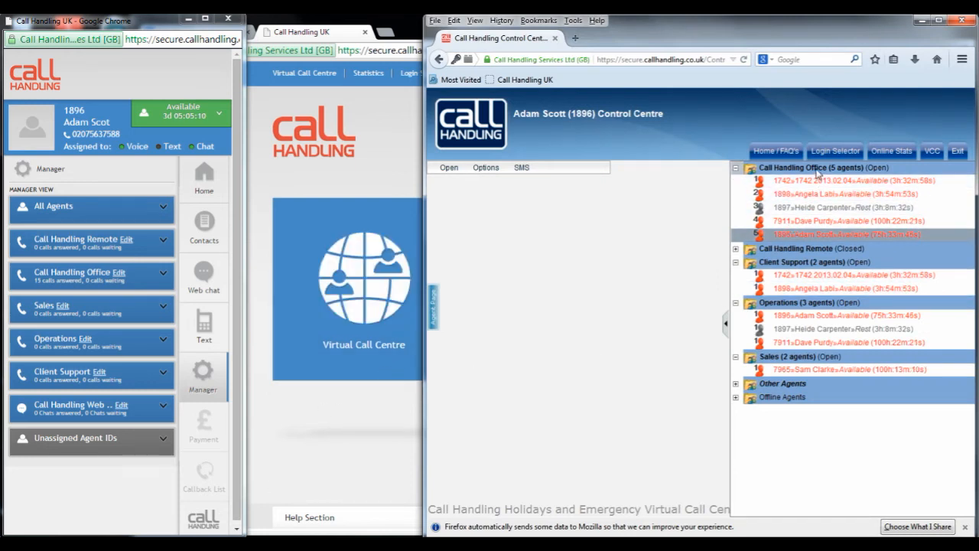
Step: Open the logged-in agent's details for editing in the old Control Centre and, from All Agents, in the new Manager view
right_click(815, 239)
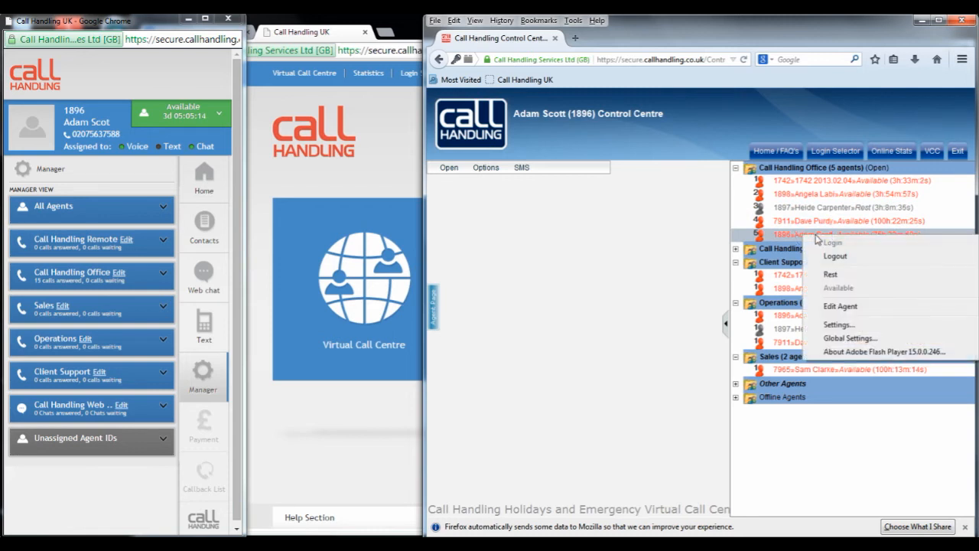
left_click(837, 307)
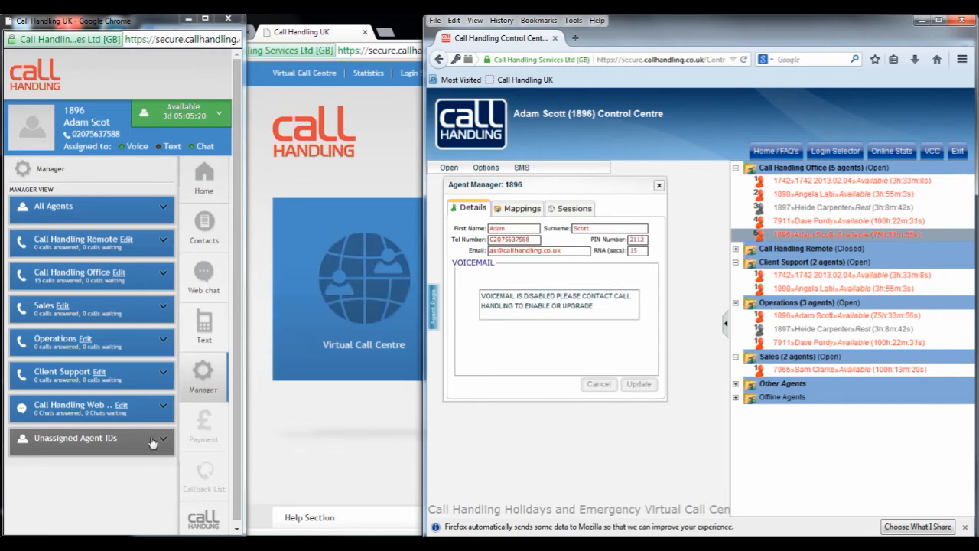
left_click(134, 214)
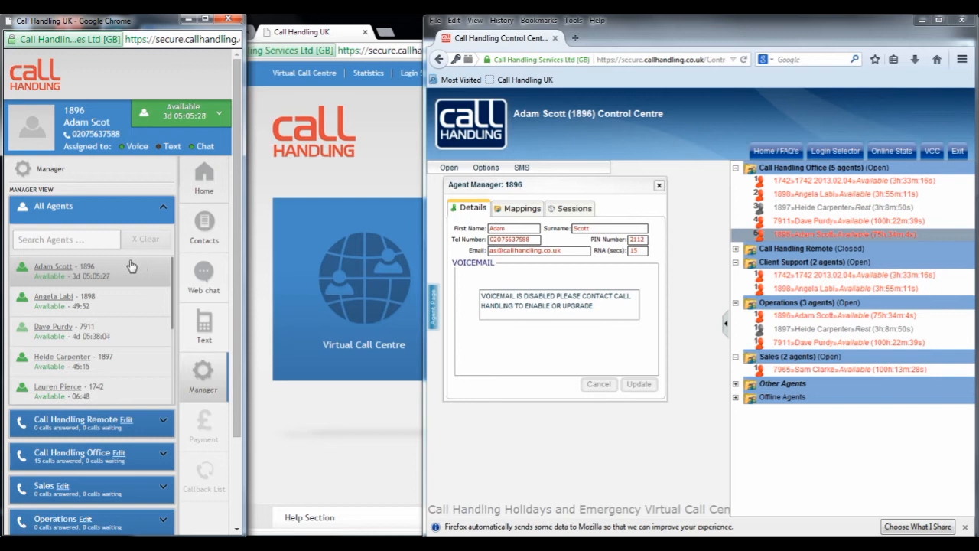
left_click(62, 267)
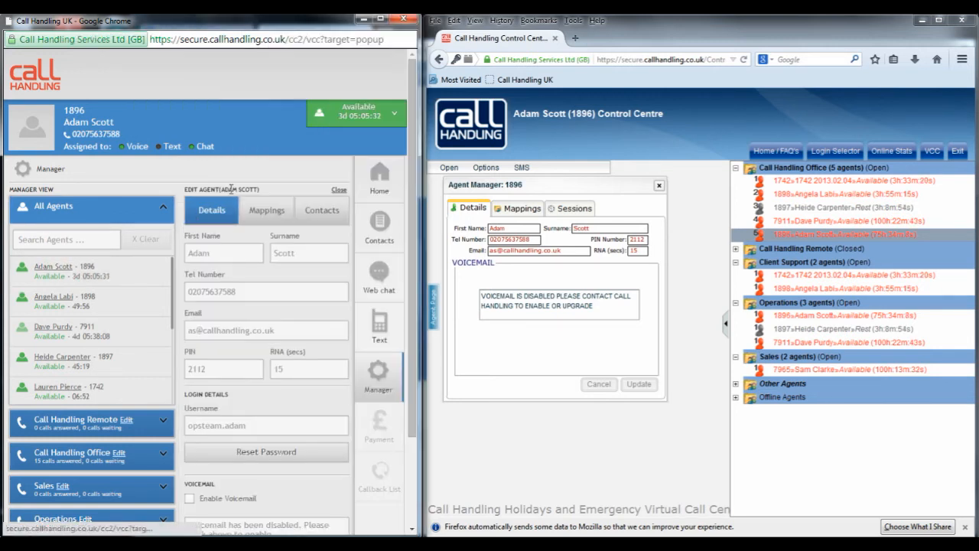
Step: Close the agent's edit form and reopen it with the Edit Agent option from that agent's actions
left_click(292, 188)
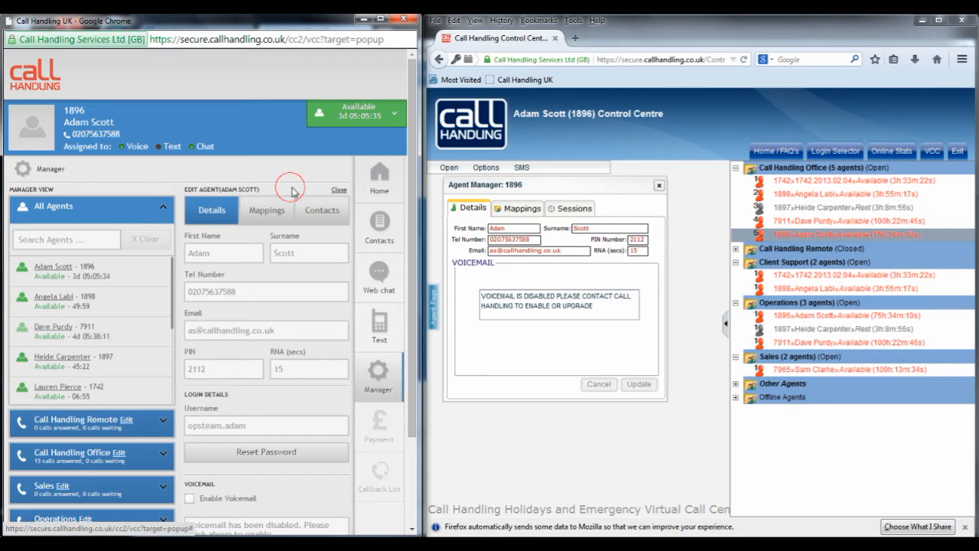
left_click(336, 192)
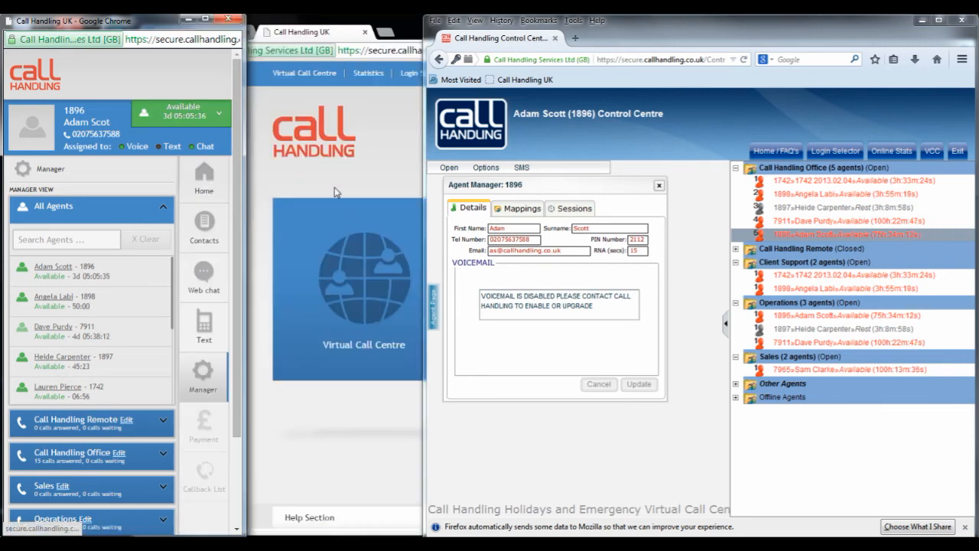
left_click(134, 271)
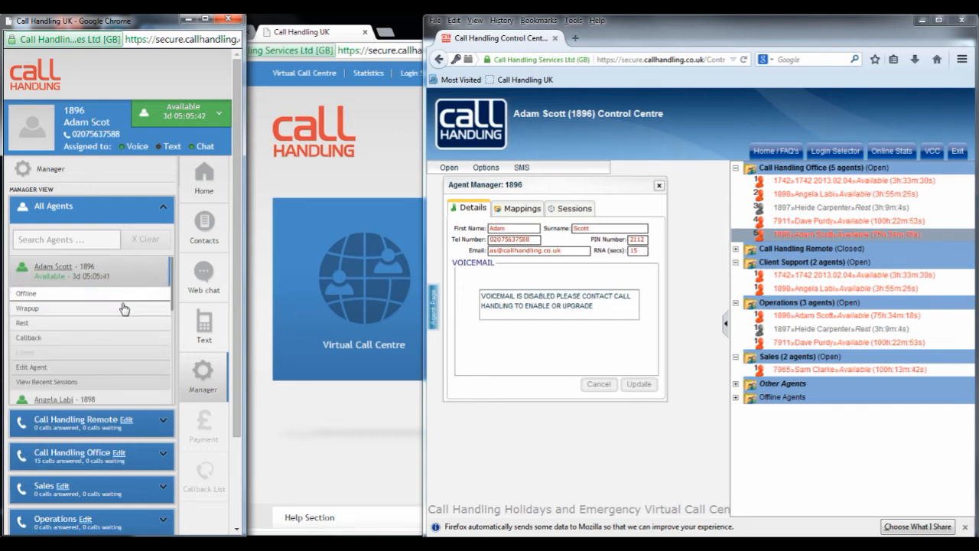
left_click(109, 370)
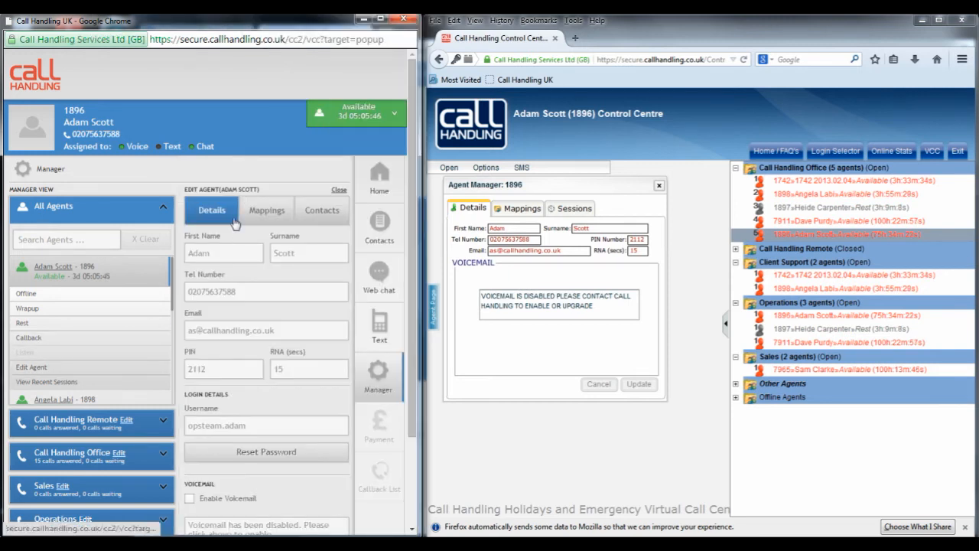
Step: Compare the name, telephone, email, PIN and RNA fields of the agent between the new edit form and the old Agent Manager
left_click(241, 254)
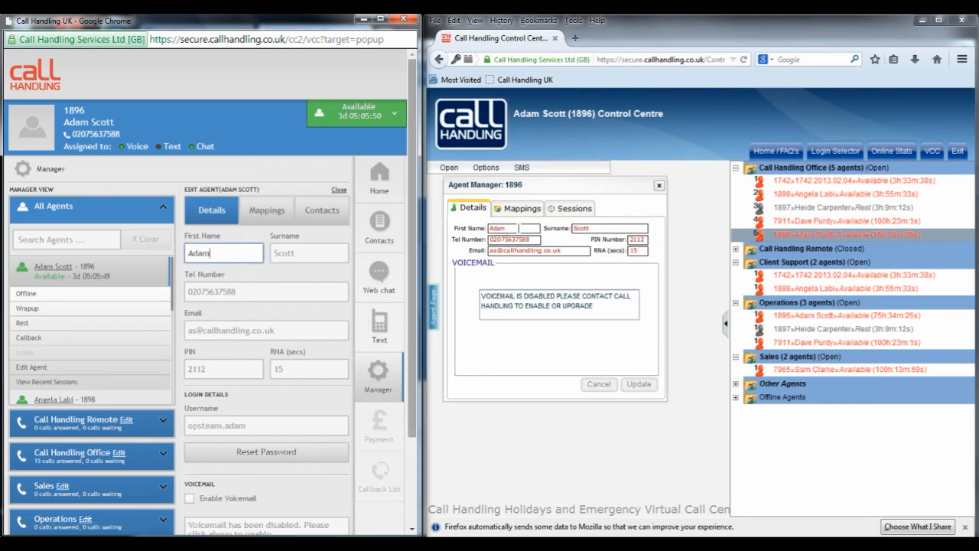
left_click(613, 227)
left_click_drag(291, 294, 156, 307)
left_click(262, 299)
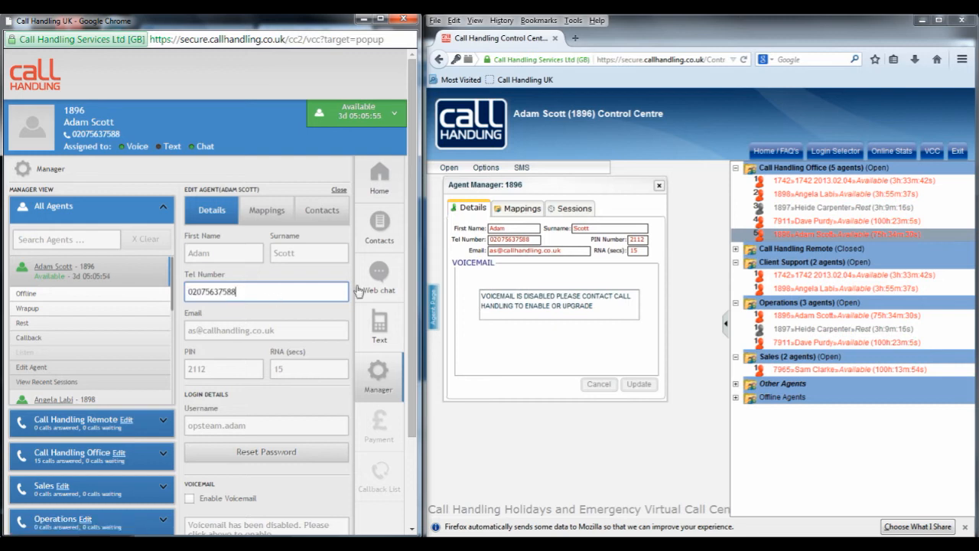
left_click_drag(533, 239, 490, 240)
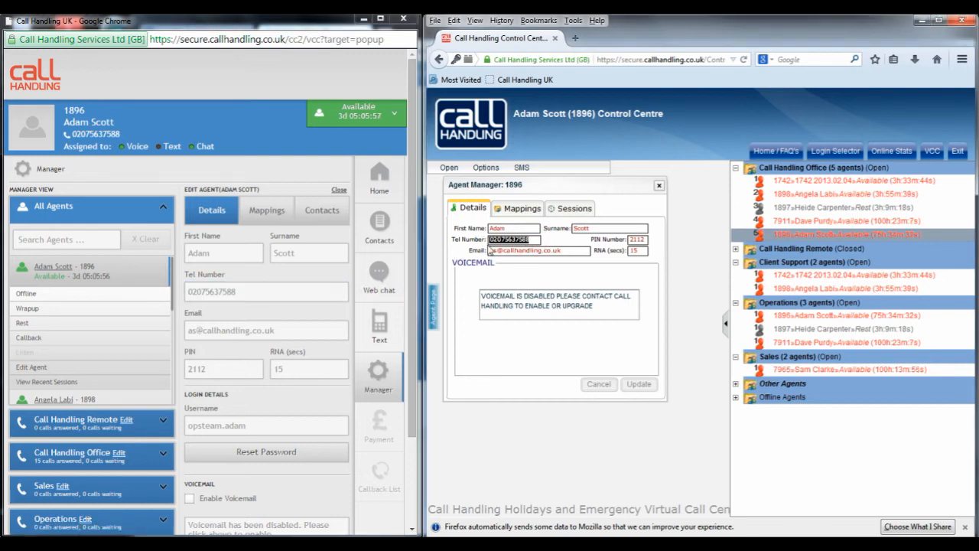
left_click_drag(566, 249, 480, 251)
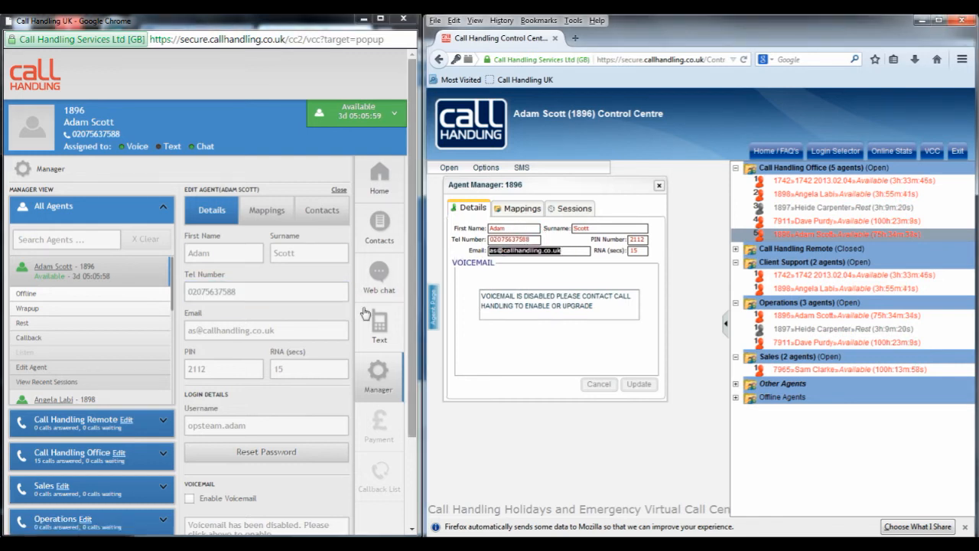
left_click_drag(299, 330, 181, 335)
left_click_drag(223, 367, 183, 368)
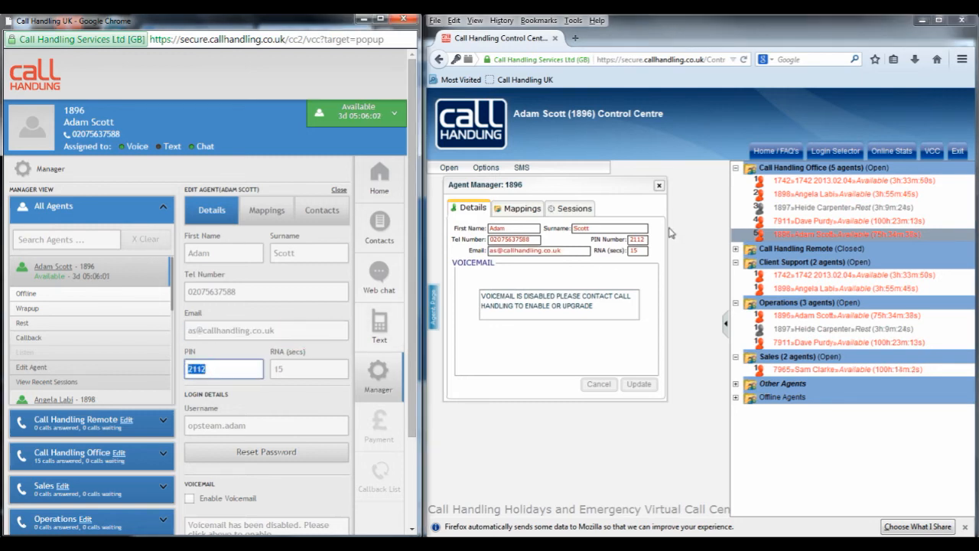
left_click_drag(651, 240, 622, 251)
mouse_move(297, 365)
left_mouse_down()
mouse_move(273, 368)
mouse_move(309, 368)
left_mouse_up()
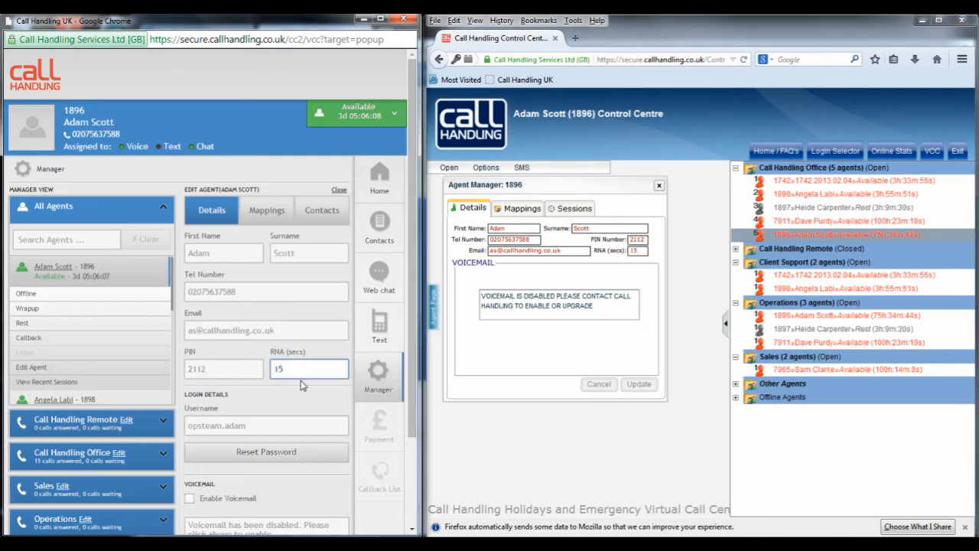
left_click(299, 398)
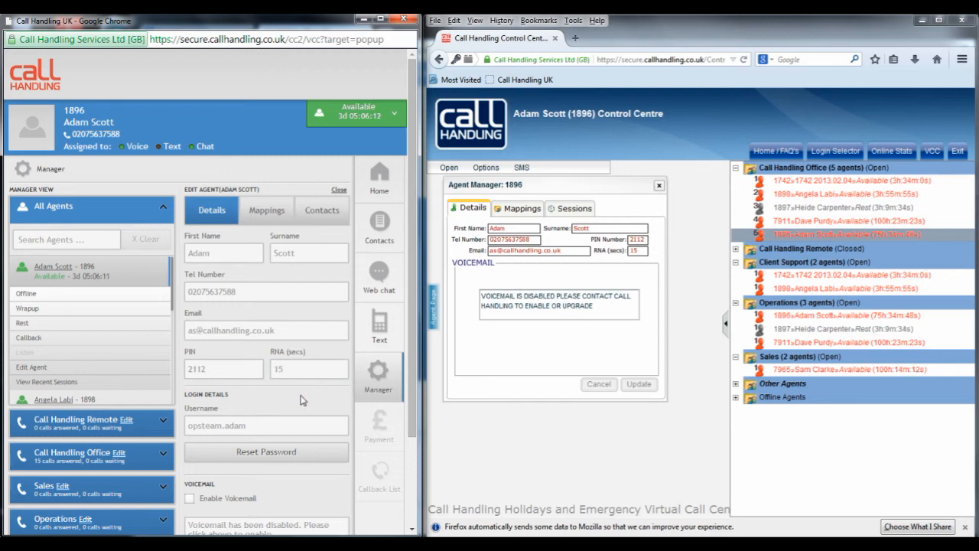
Step: Reset the agent's password to a one-time password, with Send Email to Agent enabled, and dismiss the confirmation
scroll(300, 400, "down", 3)
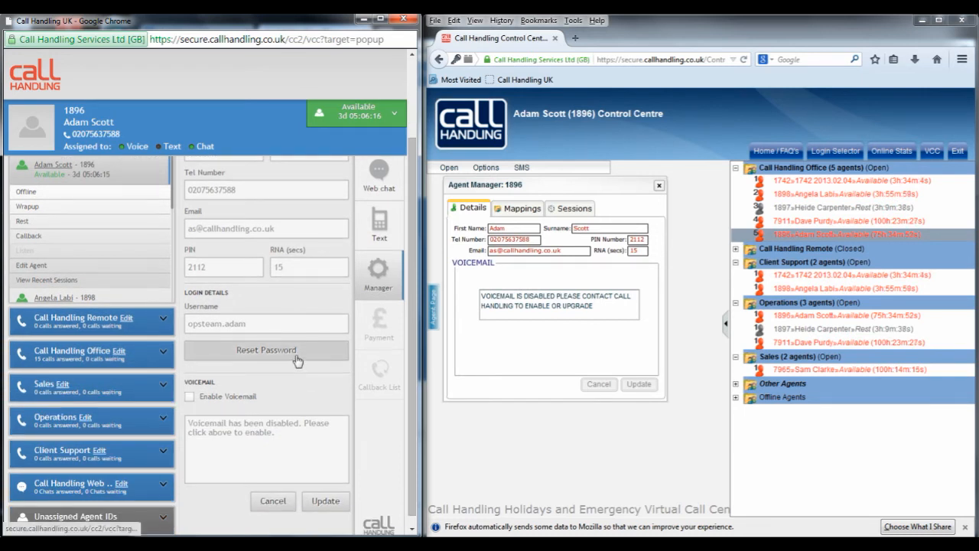
left_click(297, 363)
left_click(299, 240)
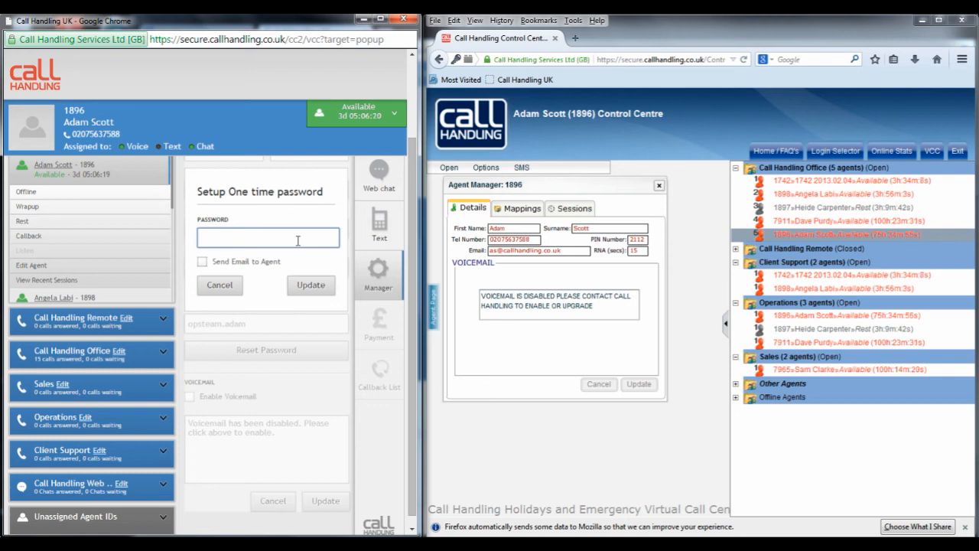
type("PASSWORD")
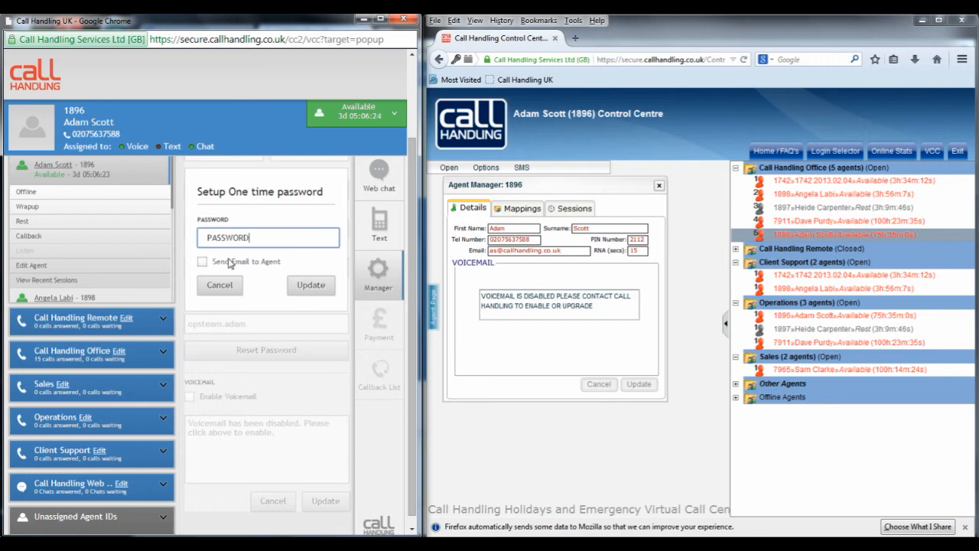
left_click(202, 262)
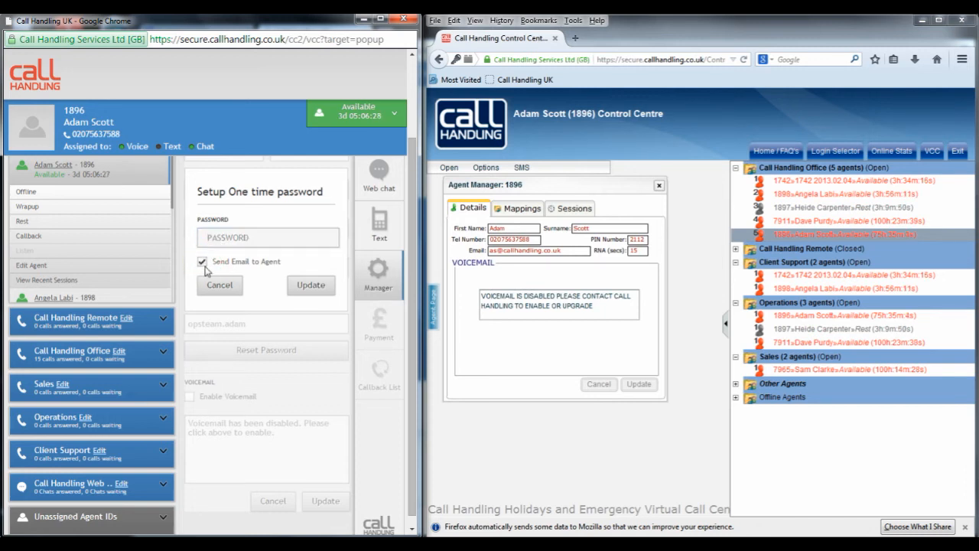
left_click(311, 287)
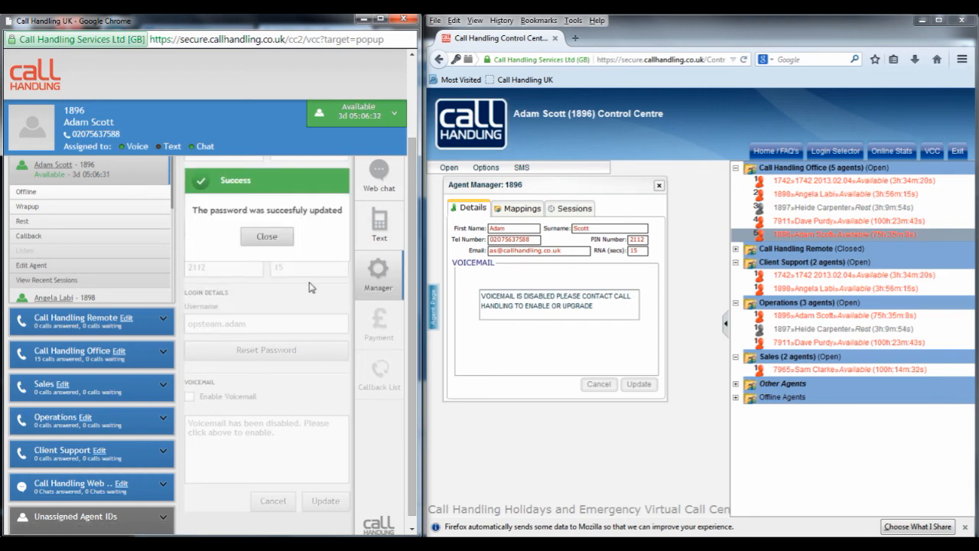
left_click(267, 236)
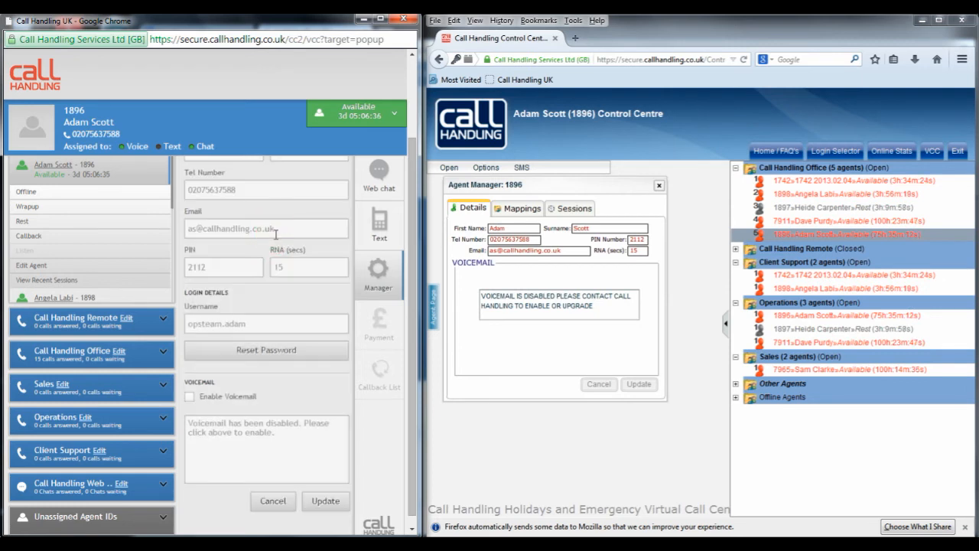
Step: Close the old Control Centre and the Virtual Call Centre windows, and log out of the new Control Centre
left_click(962, 20)
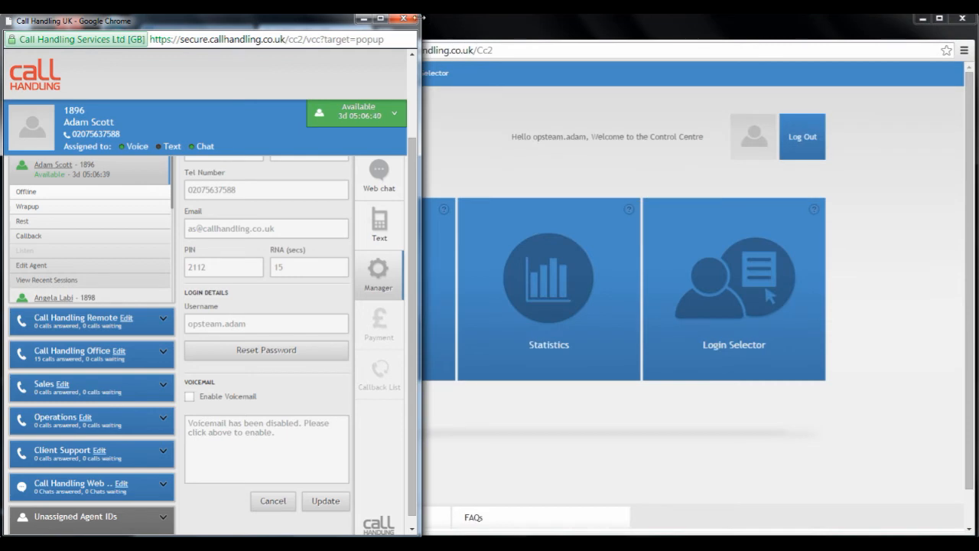
left_click(404, 19)
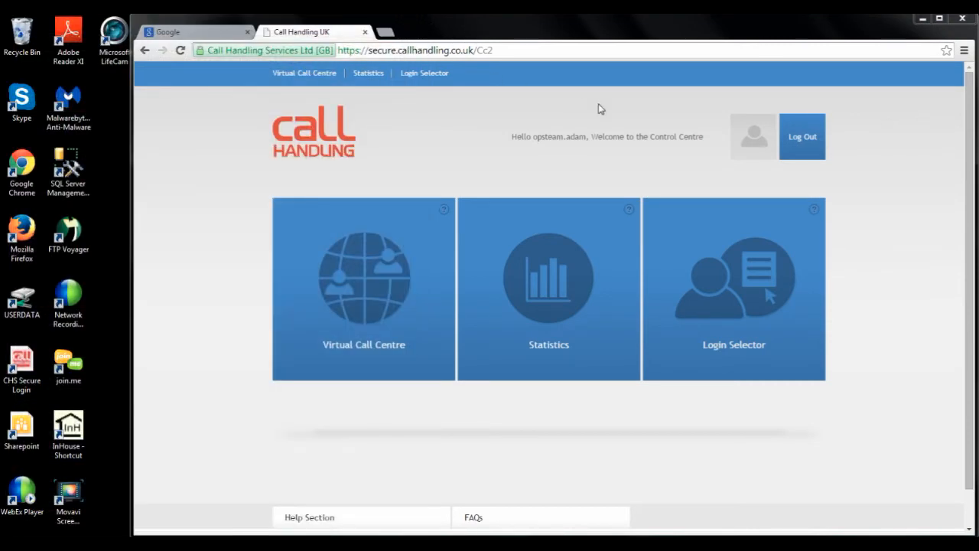
left_click(791, 138)
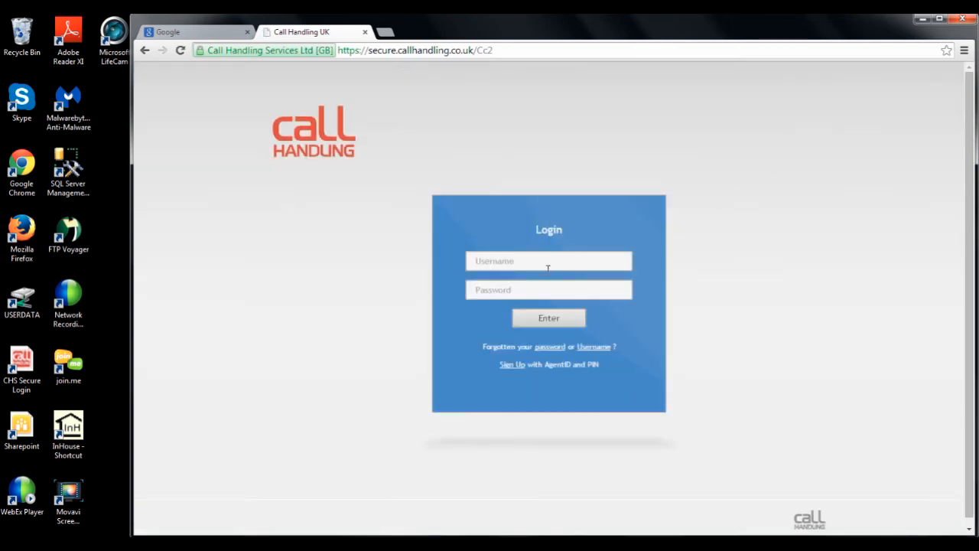
Step: Log in to the Control Centre with the agent's username and the one-time password
left_click(544, 263)
type("opsteam.adam")
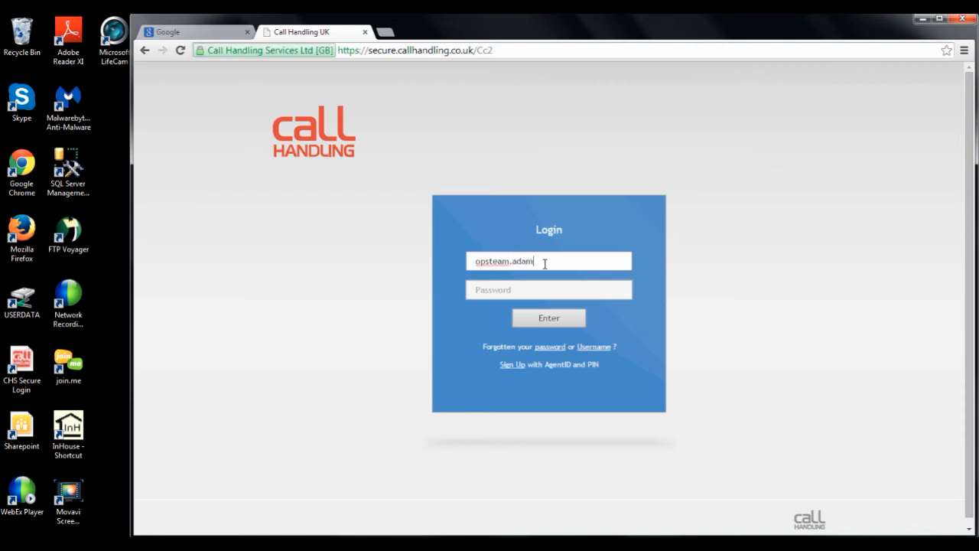
key("Tab")
type("••")
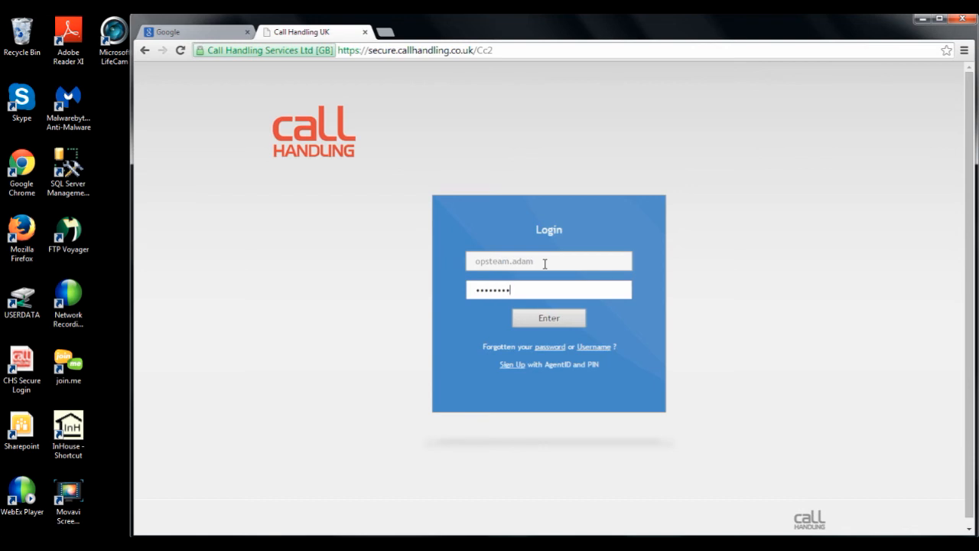
key("Return")
Step: Complete the compulsory password change by entering the old password, then the new password and its confirmation
left_click(524, 287)
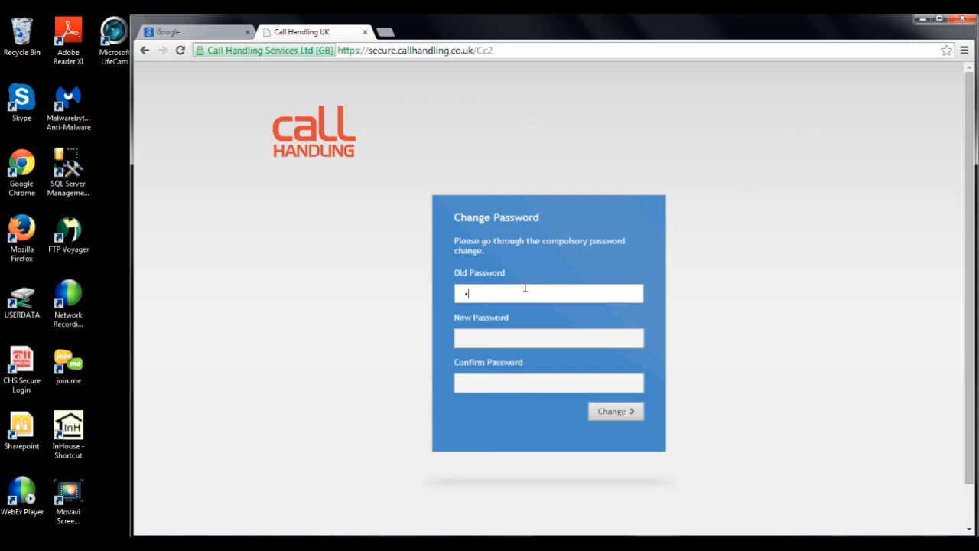
key("Tab")
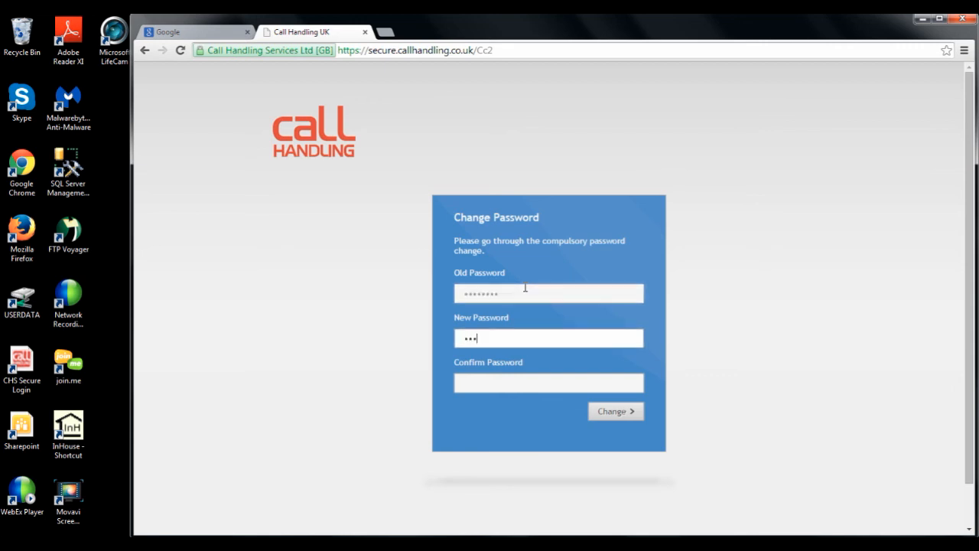
key("Tab")
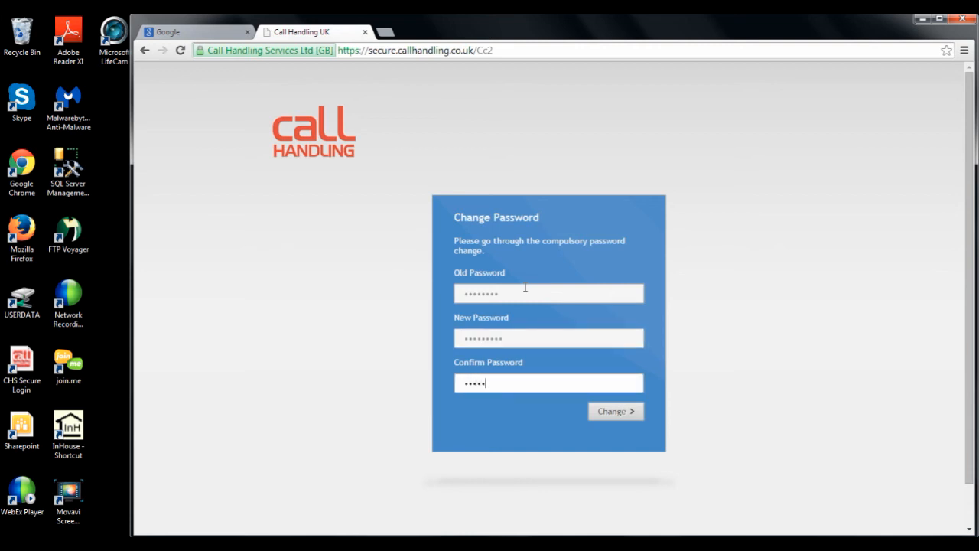
key("Return")
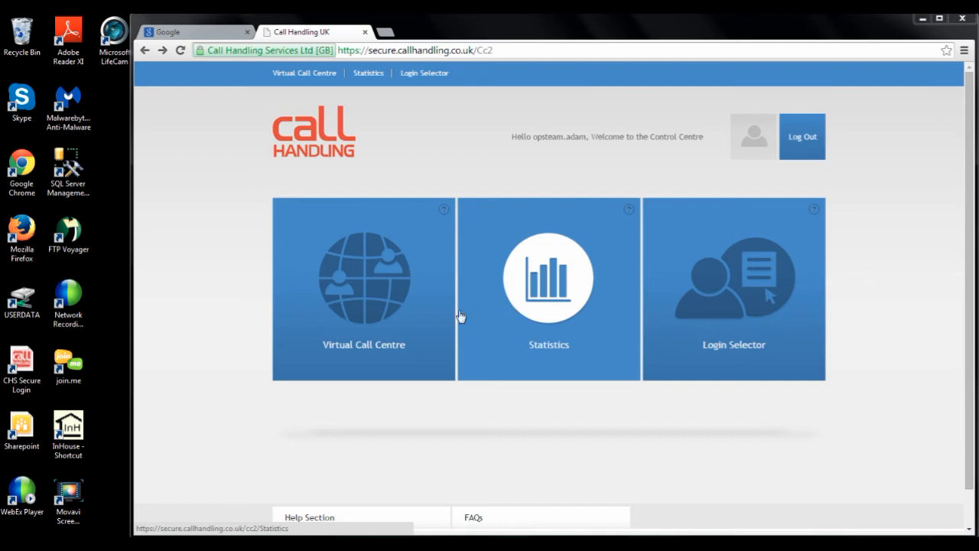
Step: Launch the Virtual Call Centre and show its Manager view with the Home section hidden
left_click(379, 315)
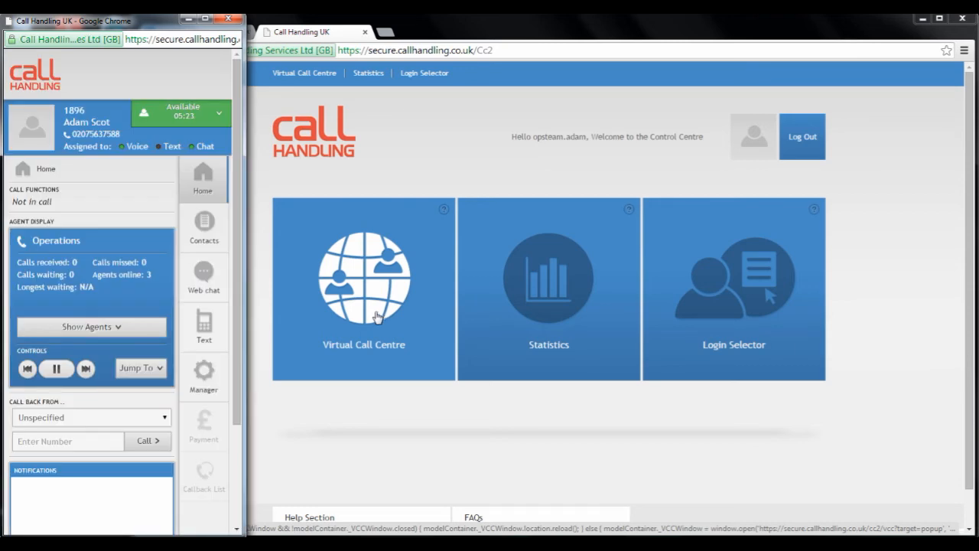
left_click(203, 371)
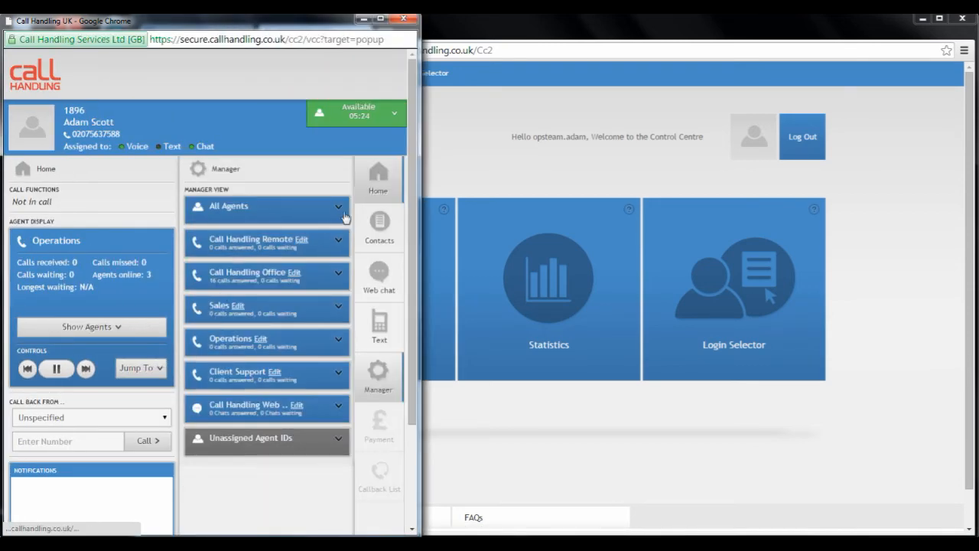
left_click(377, 192)
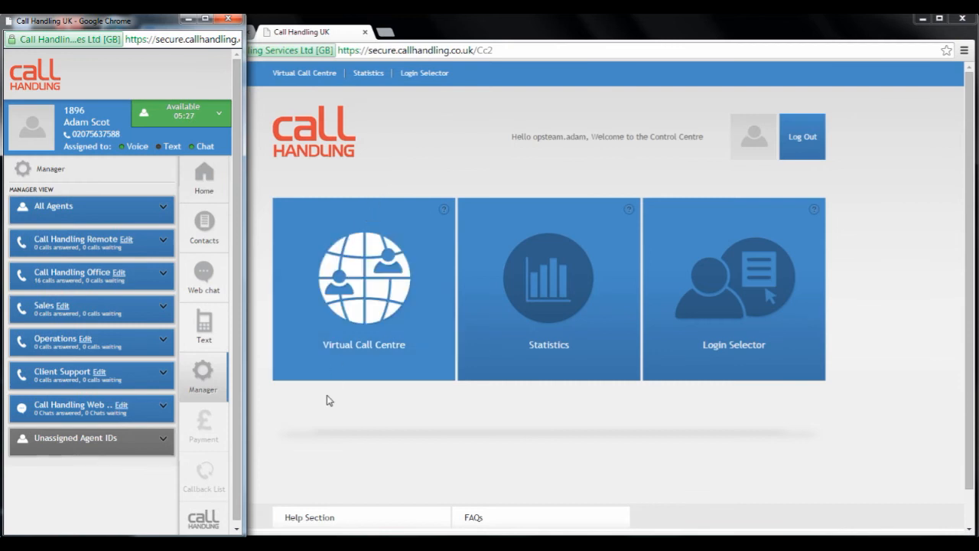
Step: Switch to the old Control Centre in Firefox and open the Agent Manager for agent 1896 in the Call Handling Office queue
left_click(284, 543)
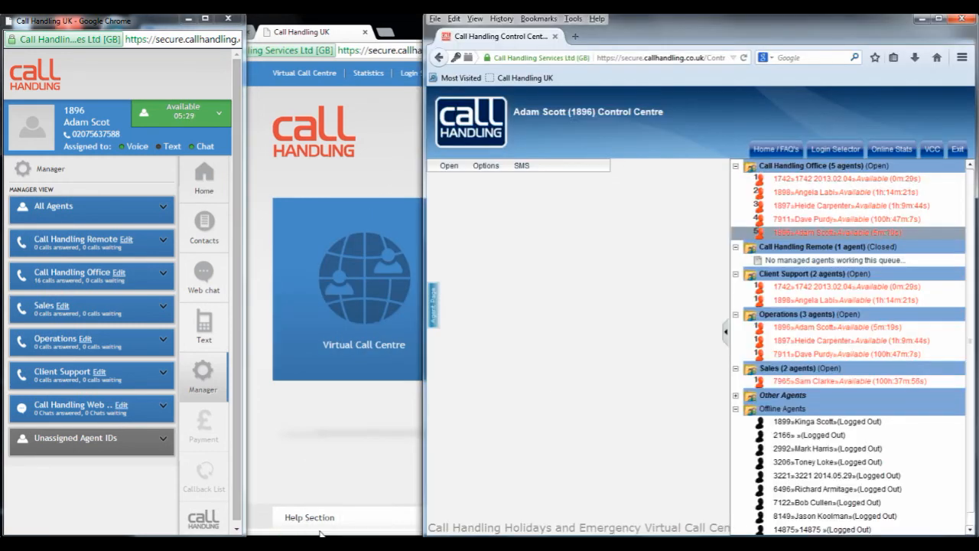
right_click(830, 235)
left_click(833, 307)
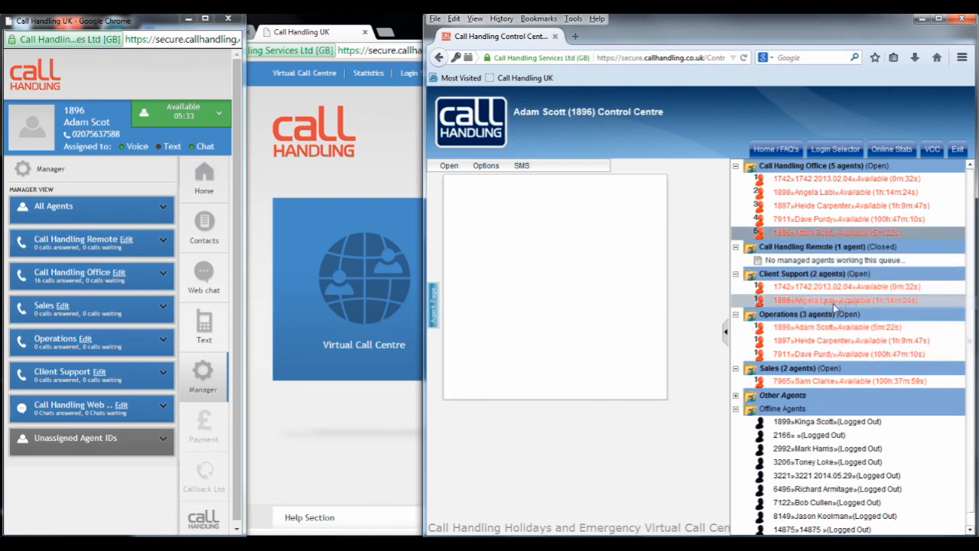
Step: Open agent 1896 for editing from All Agents in the new Manager view and show the queue mappings in both systems
left_click(119, 215)
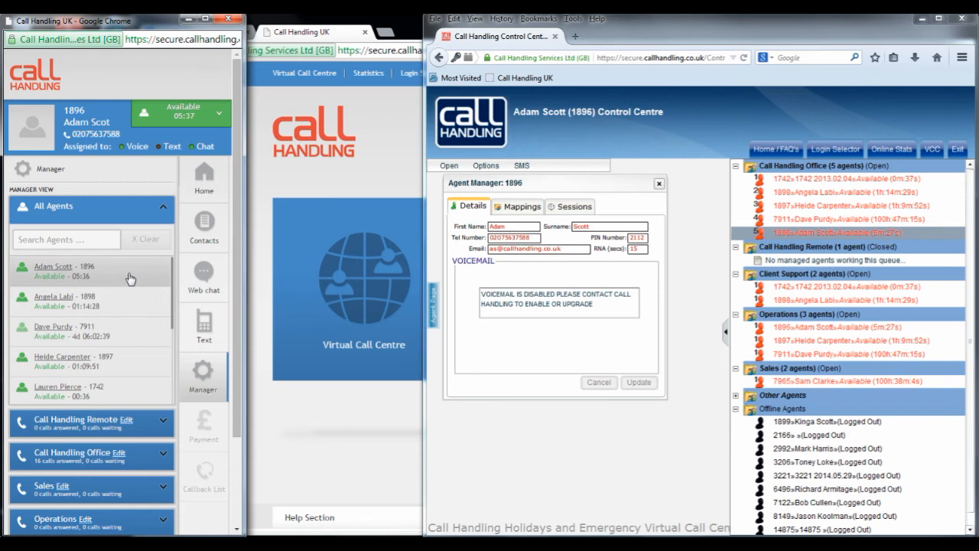
left_click(55, 267)
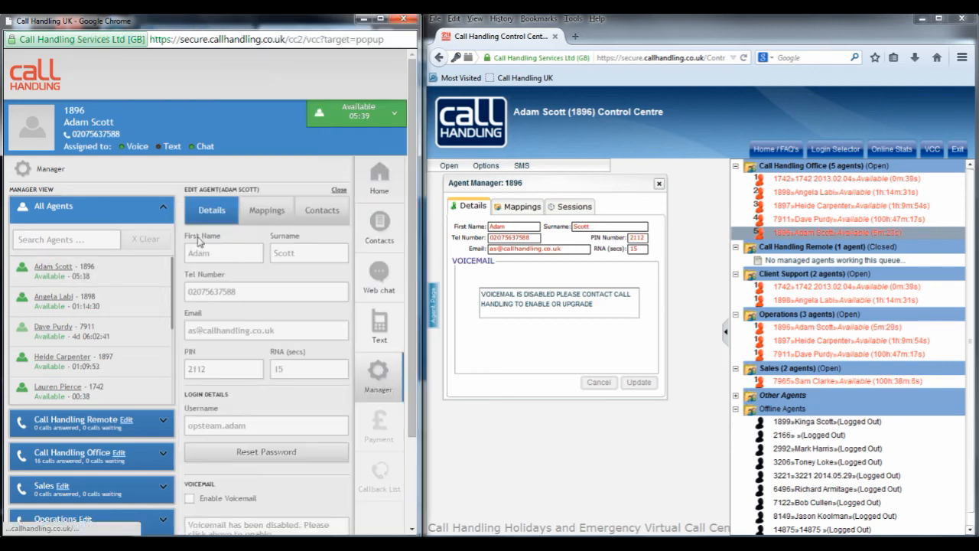
left_click(259, 212)
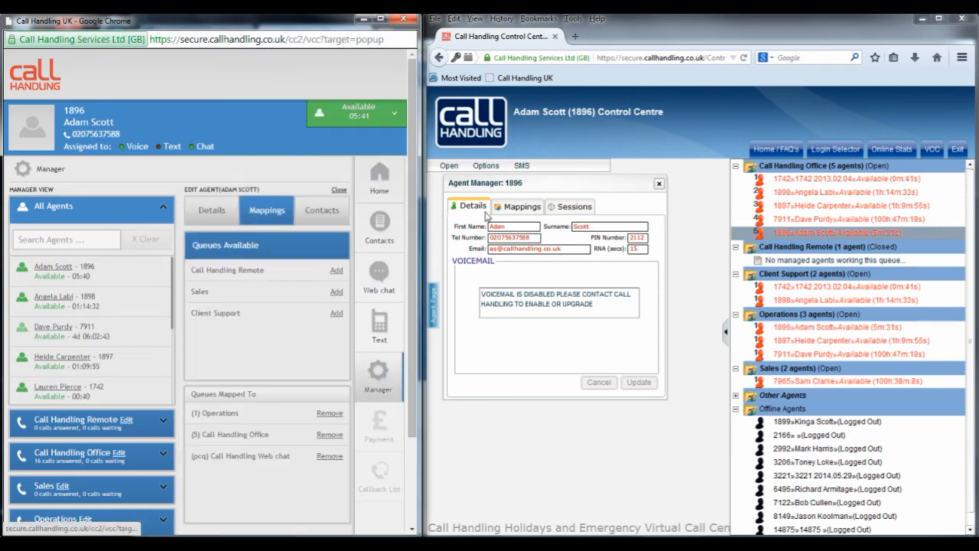
left_click(515, 207)
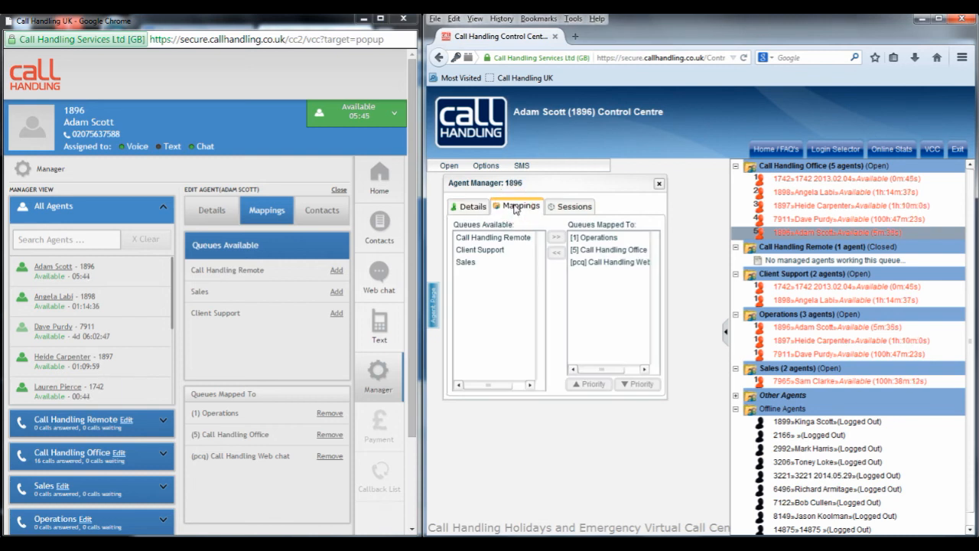
Step: Map the Client Support queue to the agent in the old Agent Manager and remove that mapping again
left_click(503, 254)
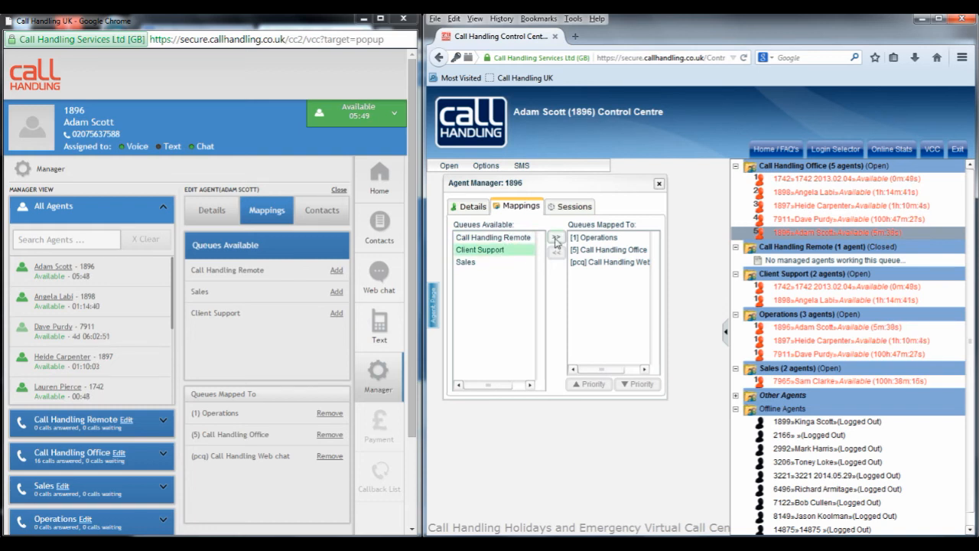
left_click(556, 241)
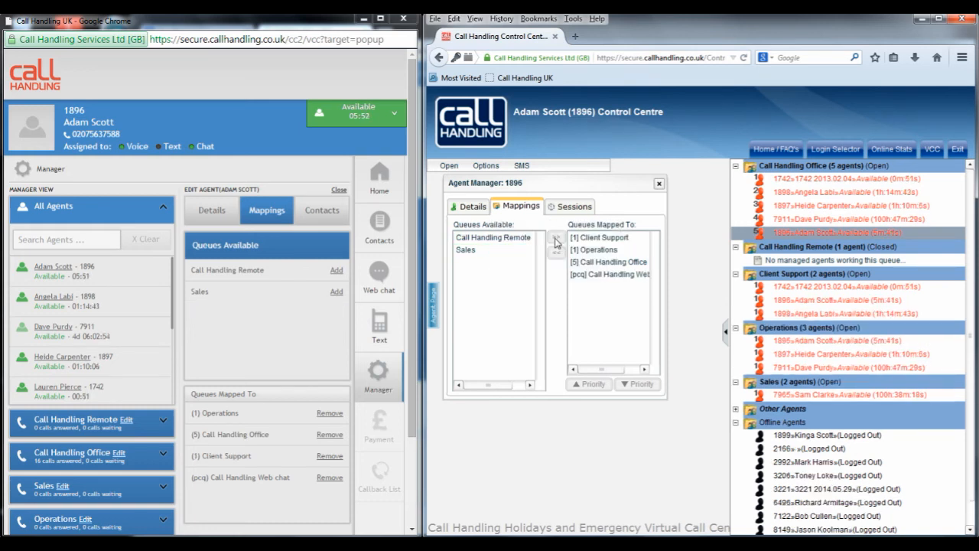
left_click(603, 239)
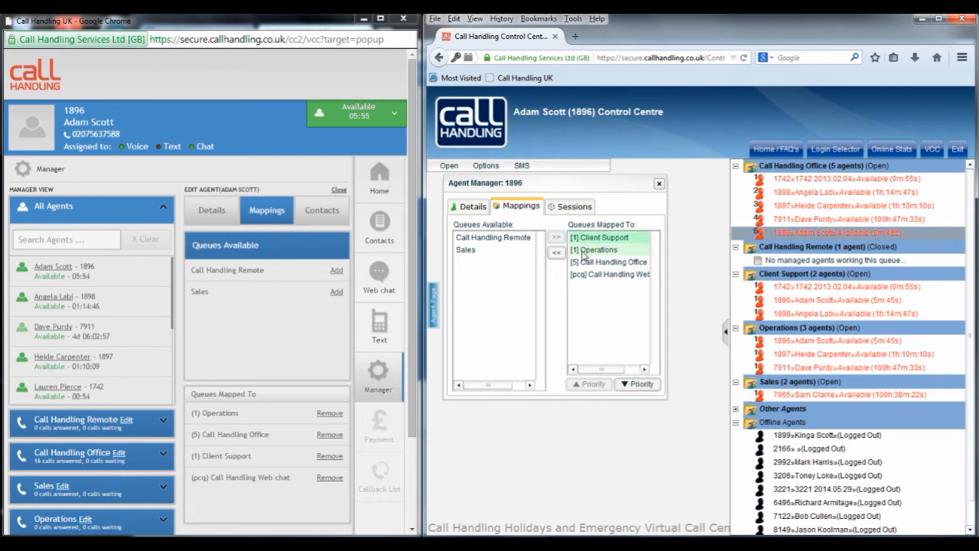
left_click(556, 252)
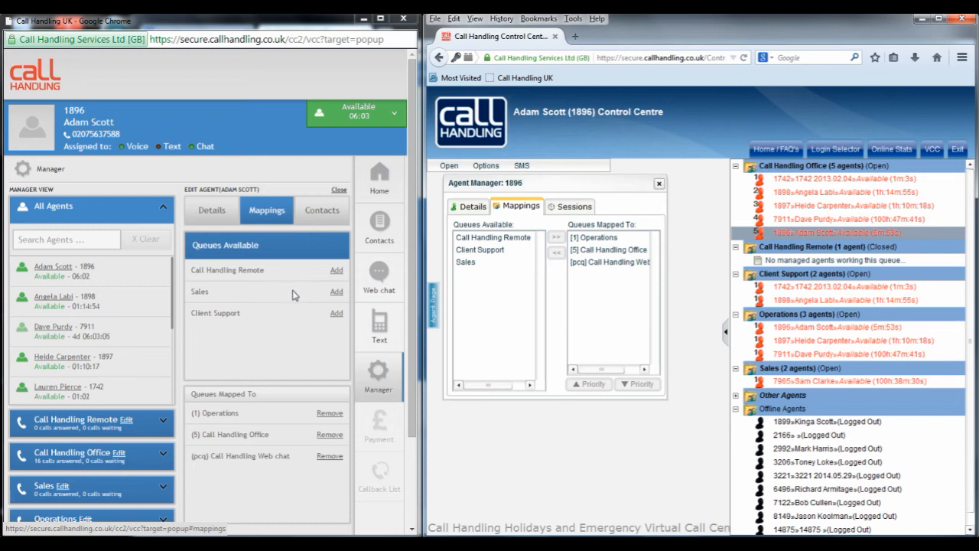
Step: Add the Client Support queue to the agent's mappings in the new edit form and remove it again
left_click(334, 313)
scroll(302, 322, "down", 2)
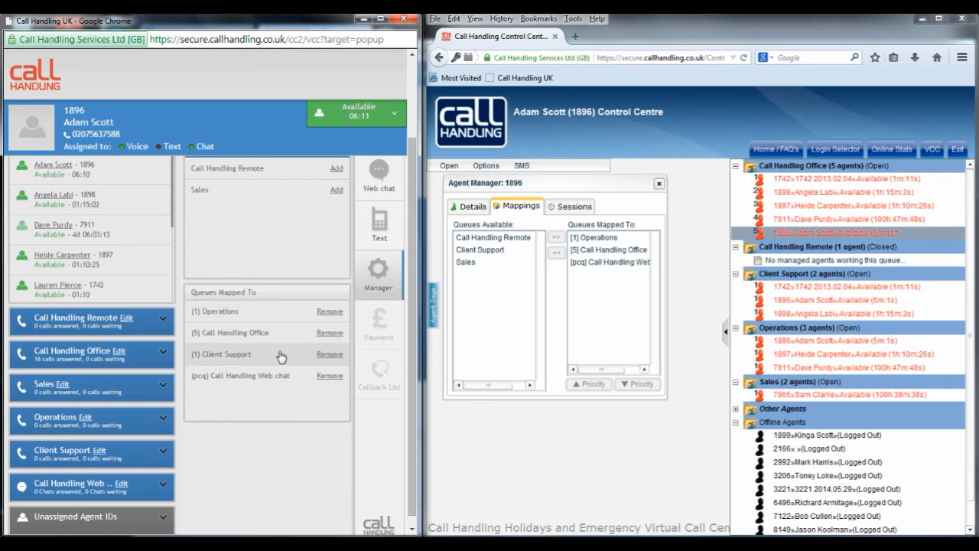
scroll(281, 356, "up", 1)
scroll(281, 356, "up", 1)
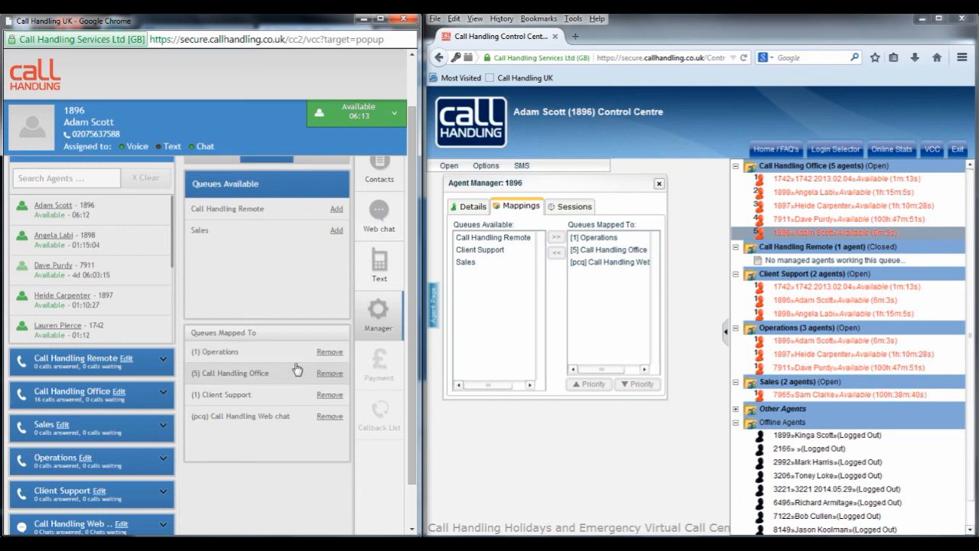
left_click(329, 394)
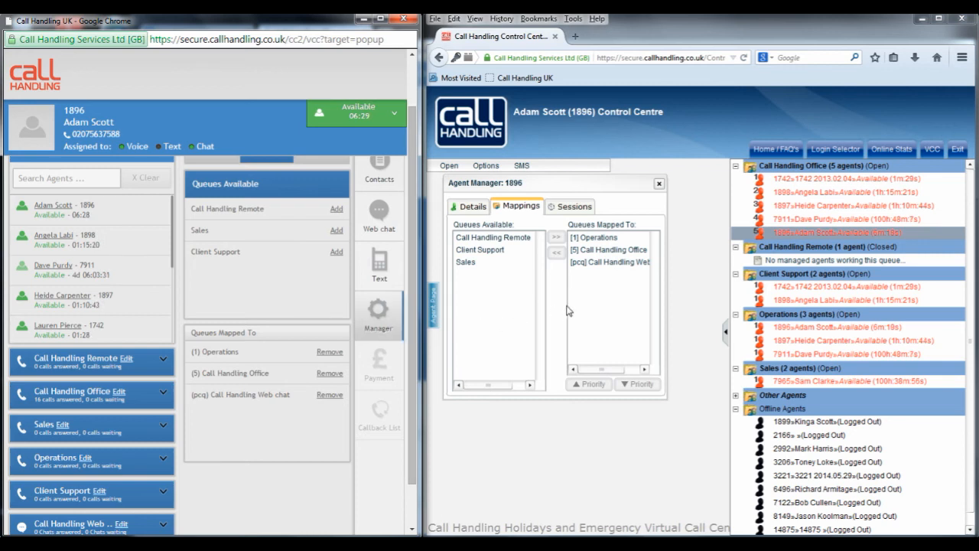
Step: Lower the agent's Operations queue priority to 3 in the old Agent Manager and raise it back to 1
left_click(599, 239)
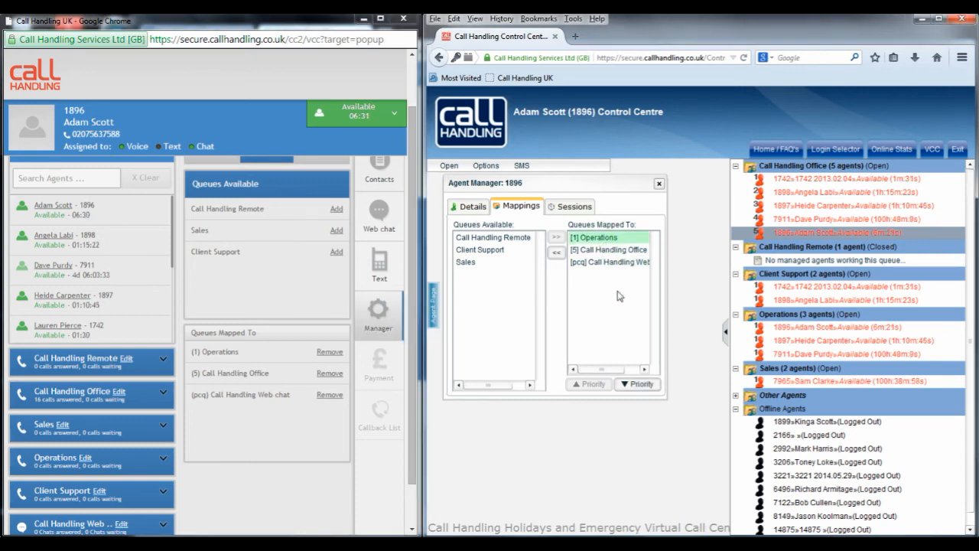
left_click(639, 386)
left_click(612, 238)
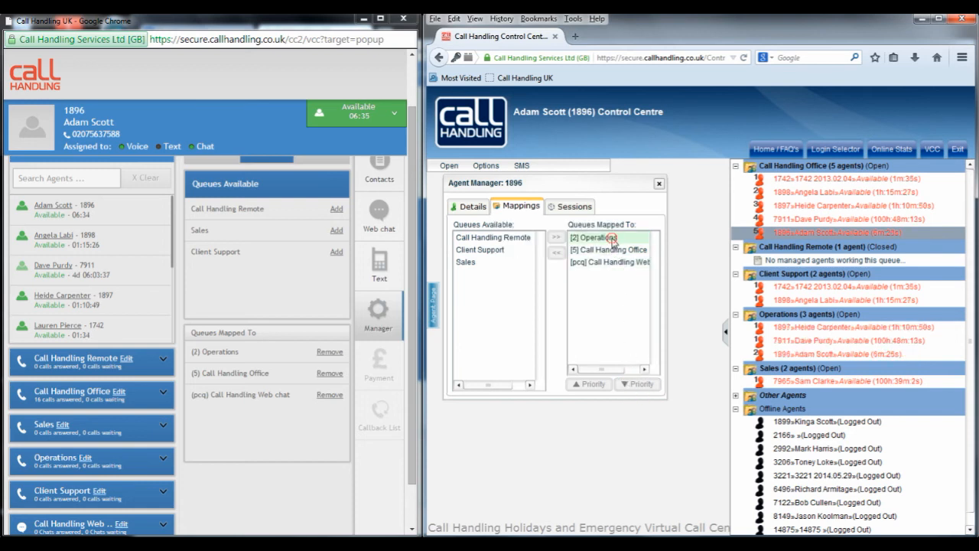
left_click(639, 386)
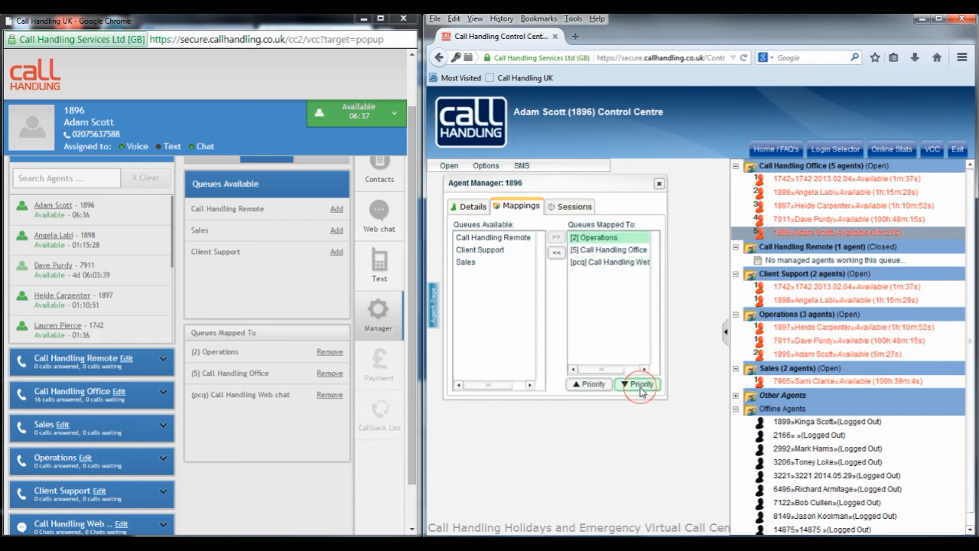
left_click(605, 239)
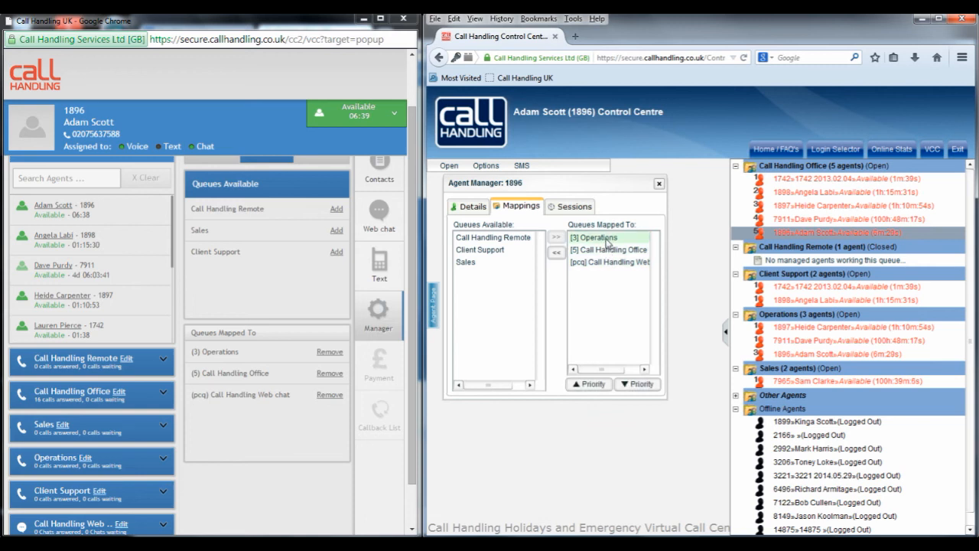
left_click(593, 385)
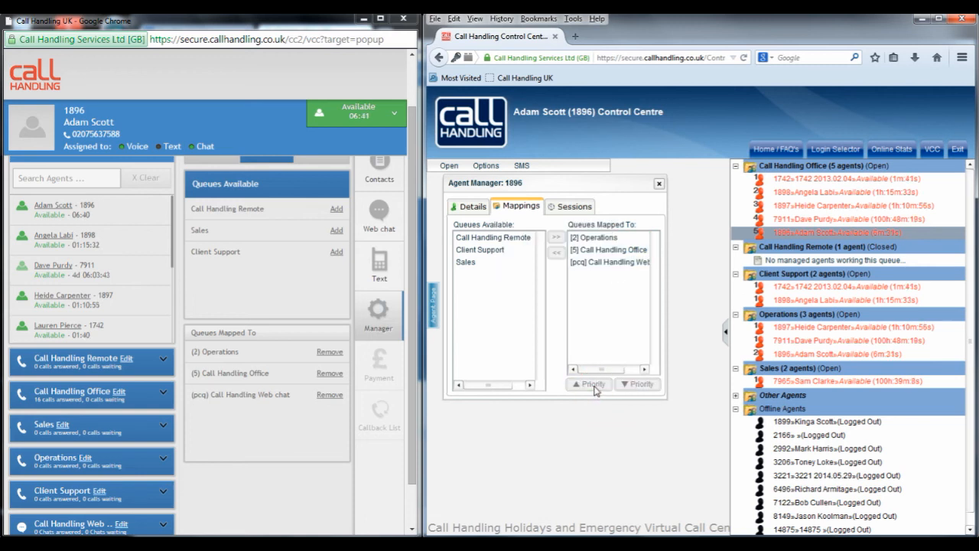
left_click(596, 238)
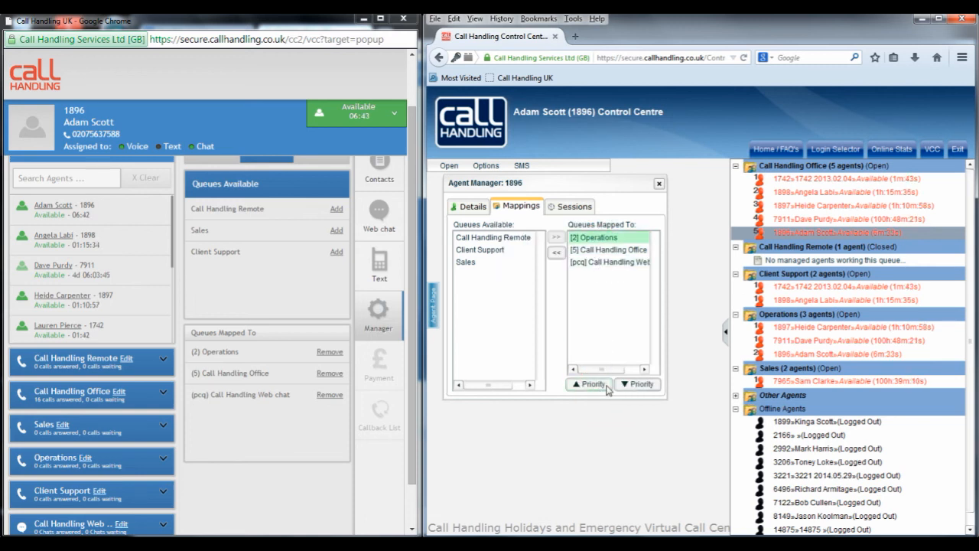
left_click(593, 385)
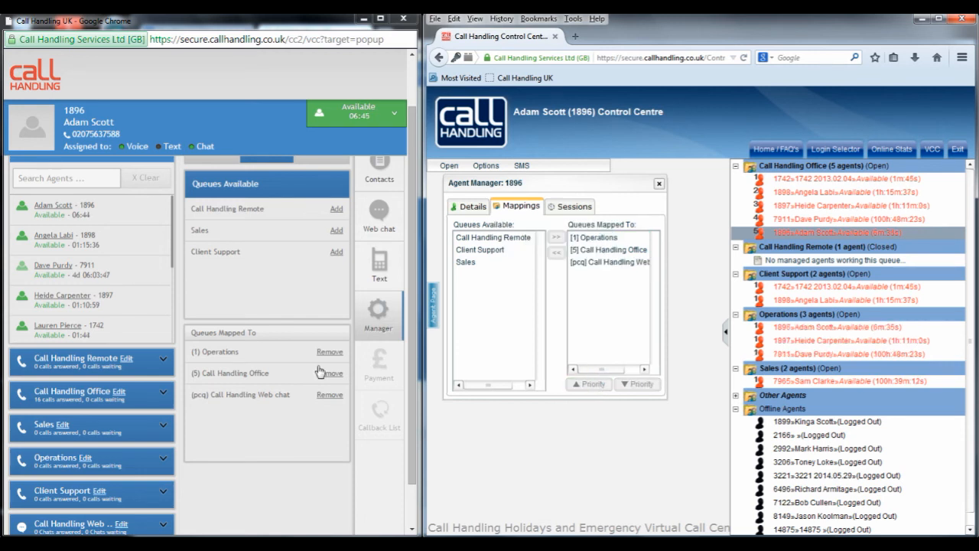
Step: Lower the agent's Operations queue priority by two levels in the new edit form and raise it back to 1
left_click(261, 358)
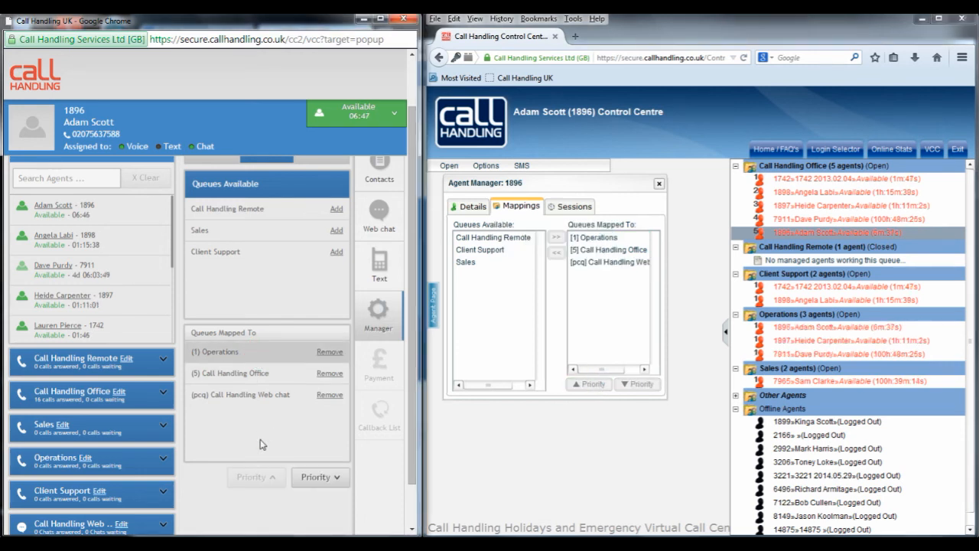
left_click(315, 478)
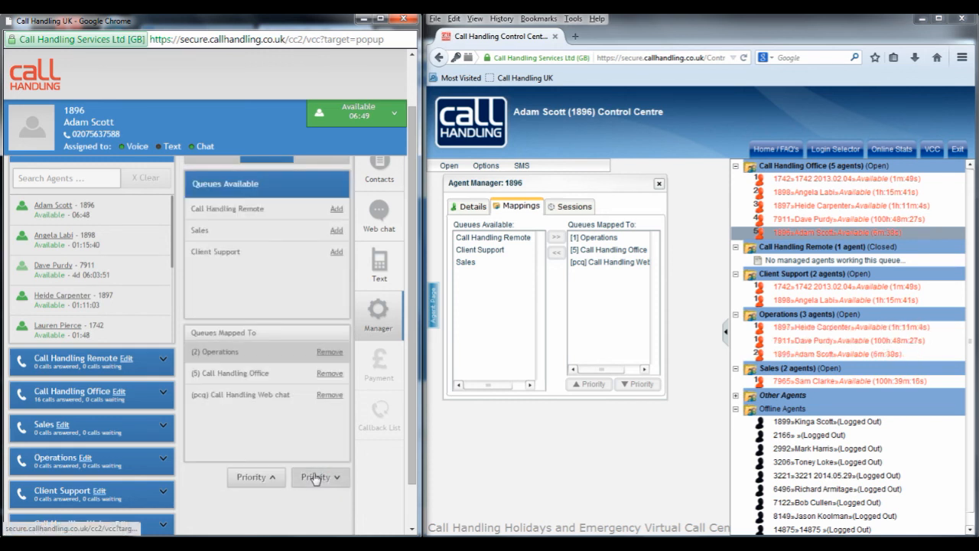
left_click(315, 477)
left_click(264, 479)
left_click(264, 478)
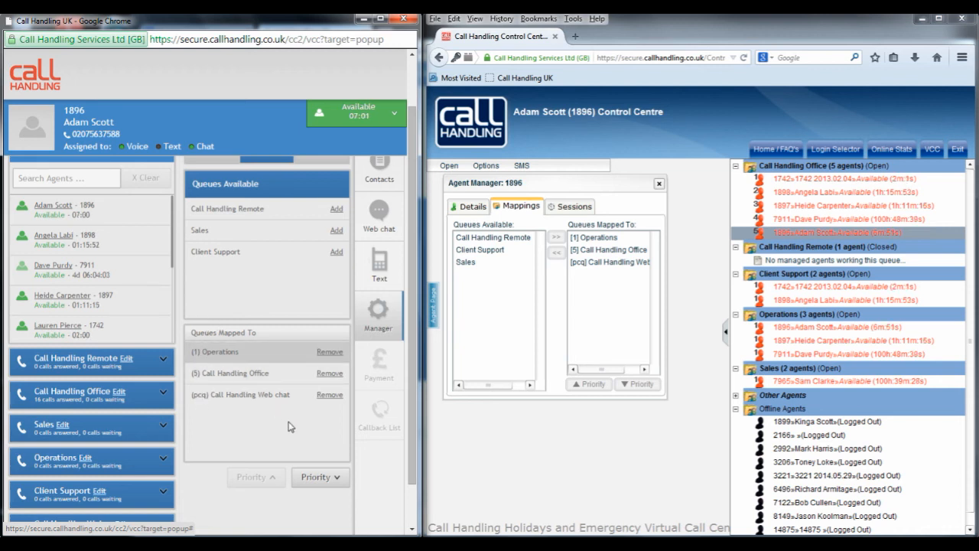
Step: Show the agent's contacts in the new edit form and expand the available actions for the KCOM Faults contact
scroll(305, 286, "up", 1)
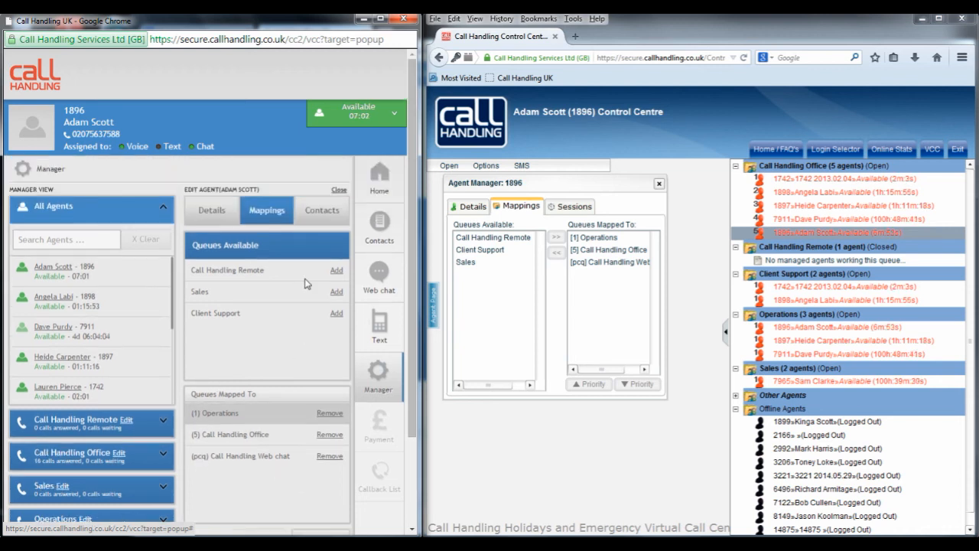
left_click(325, 218)
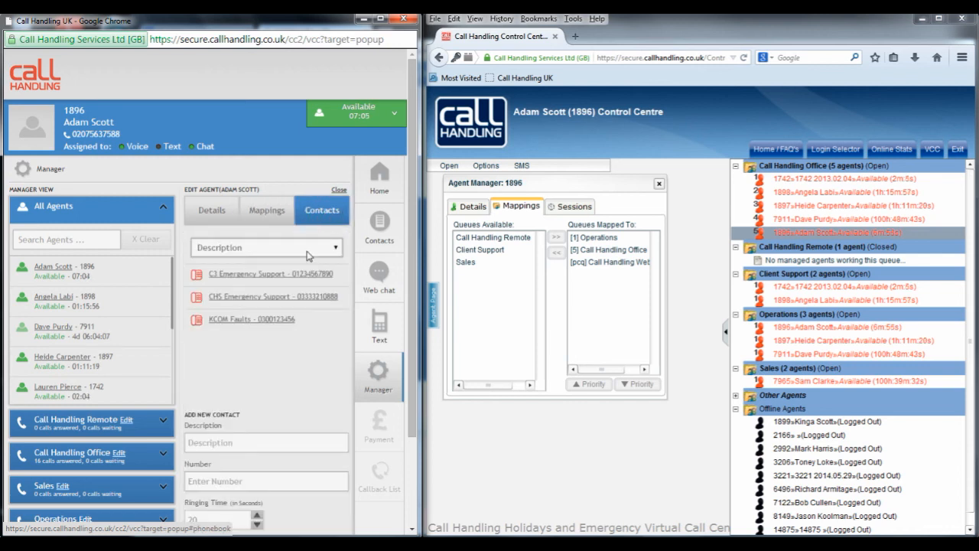
left_click(306, 322)
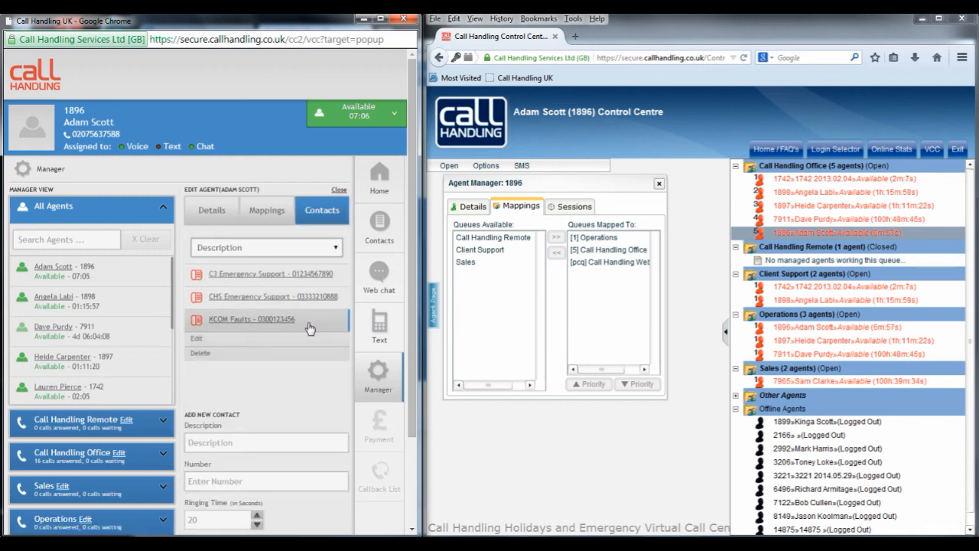
Step: Open the KCOM Faults contact for editing, review its fields down to the ringing time and telephone-number option, and cancel
left_click(303, 341)
scroll(300, 381, "down", 1)
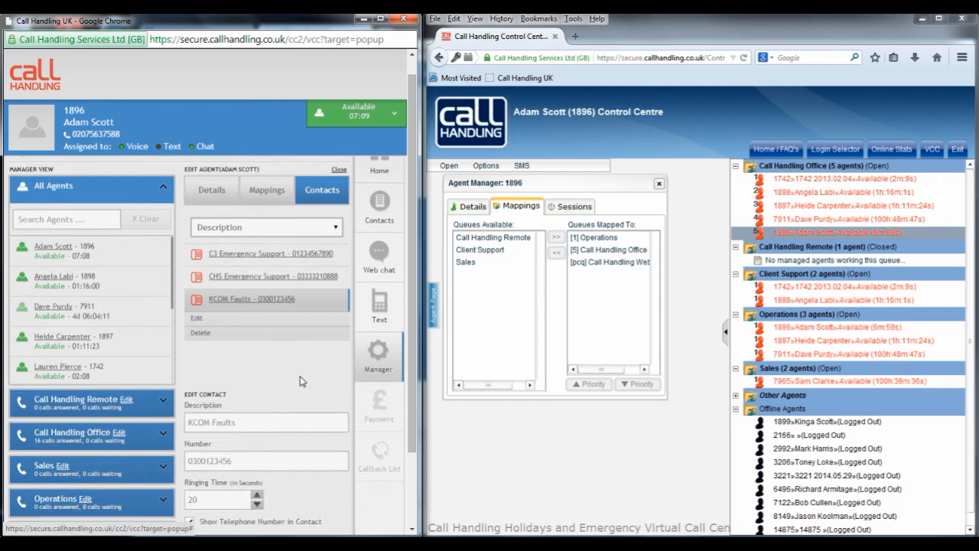
scroll(300, 381, "down", 2)
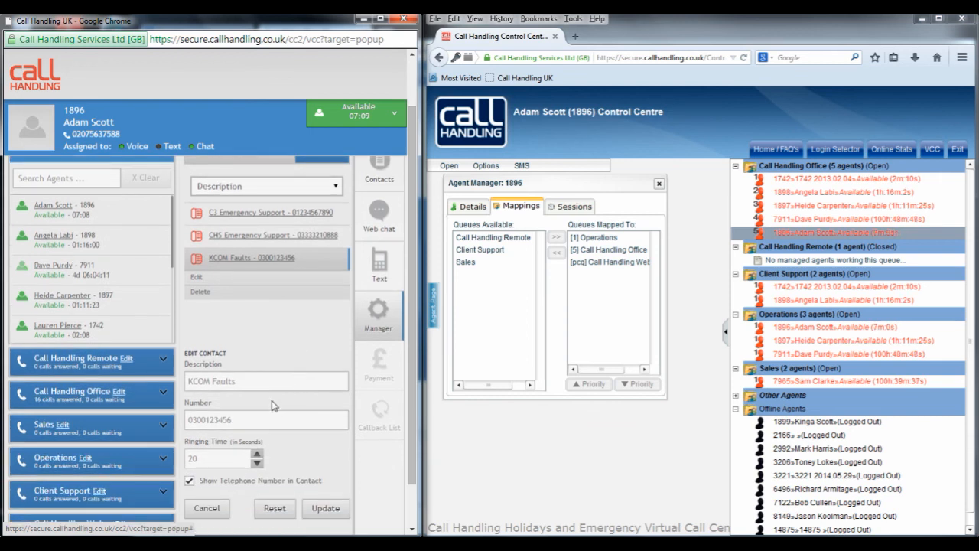
left_click(206, 508)
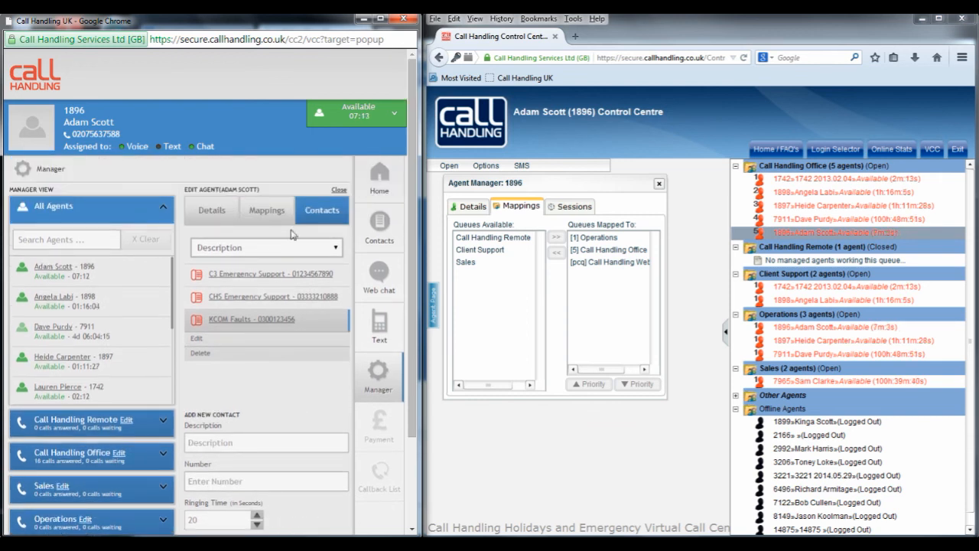
Step: Go back through the agent's mappings and details in the new form, and close both the old Agent Manager and the new edit form
left_click(266, 215)
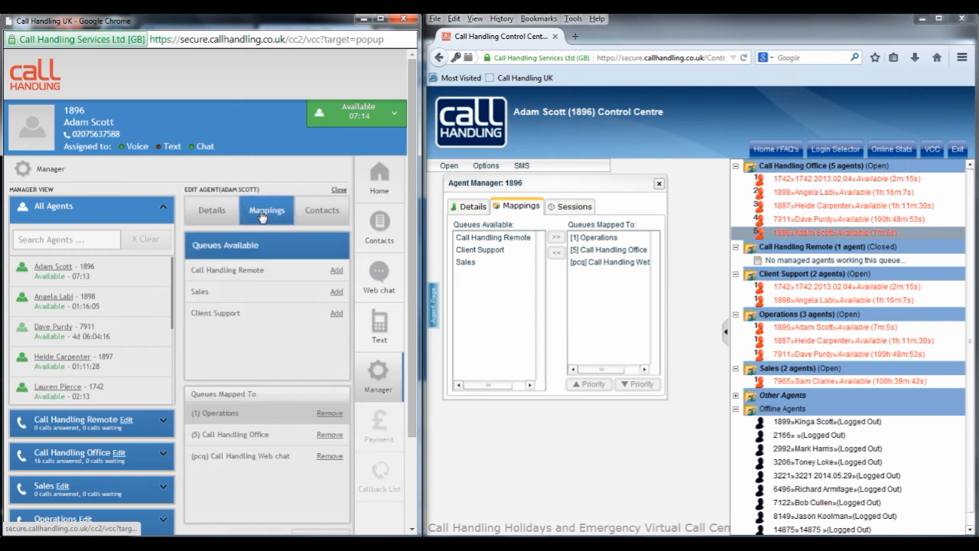
left_click(224, 215)
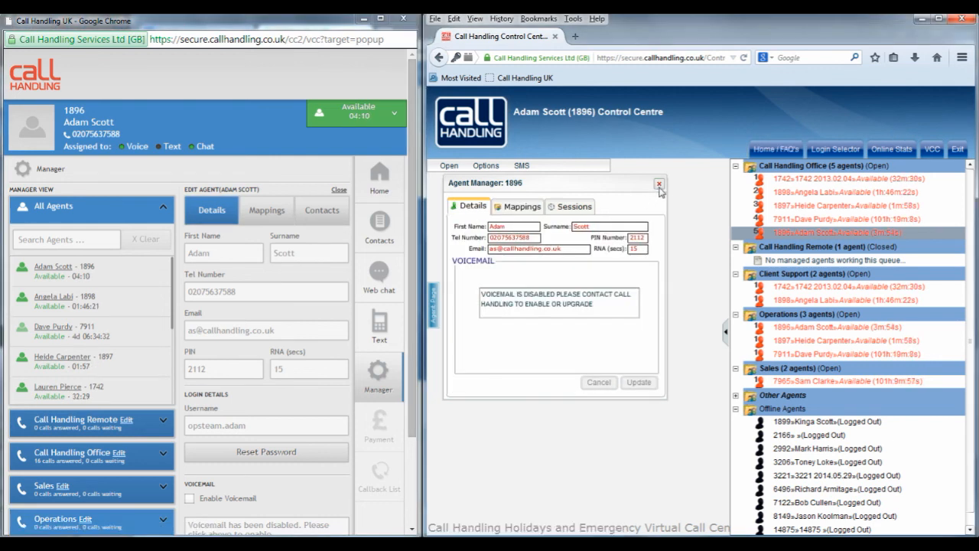
left_click(659, 185)
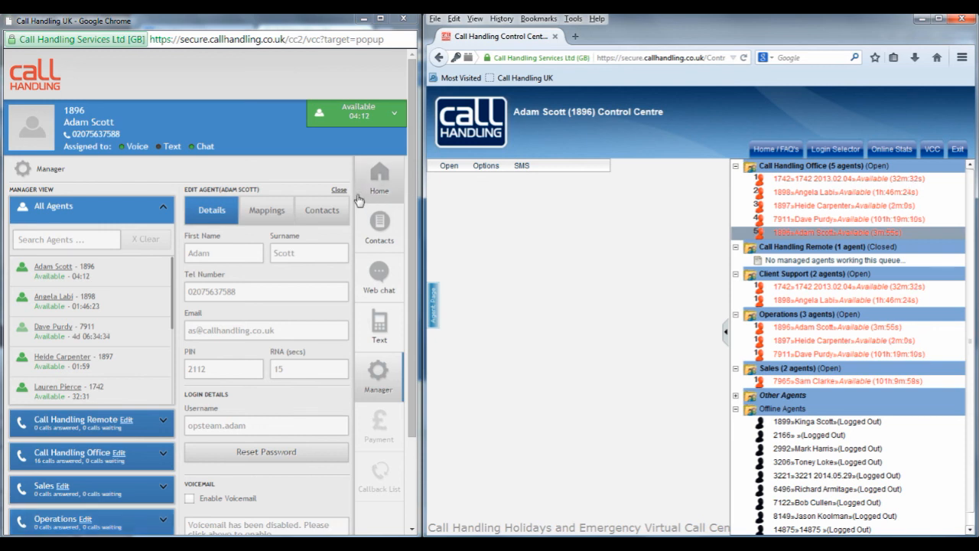
left_click(339, 191)
left_click(206, 187)
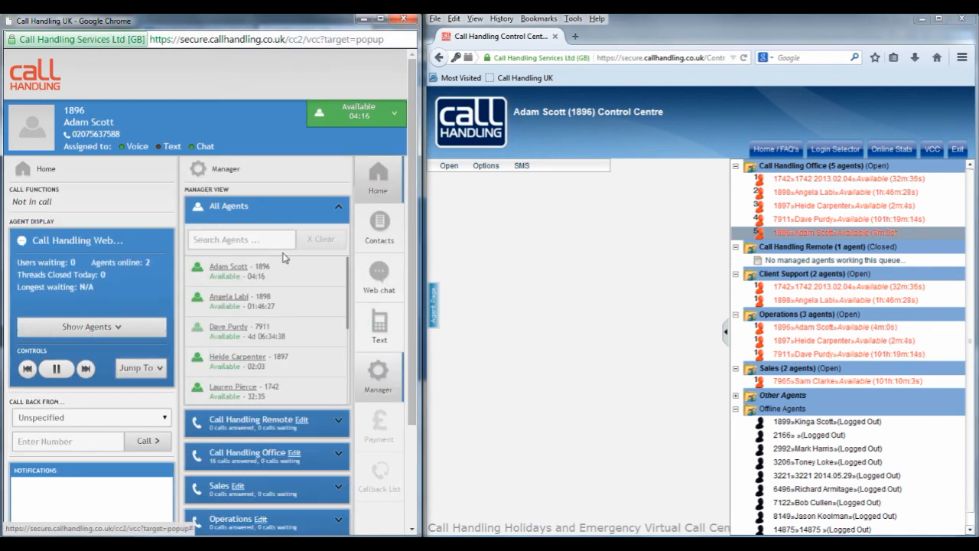
Step: Change the logged-in agent's status to Wrapup and after that to Rest in the new Manager view
left_click(294, 276)
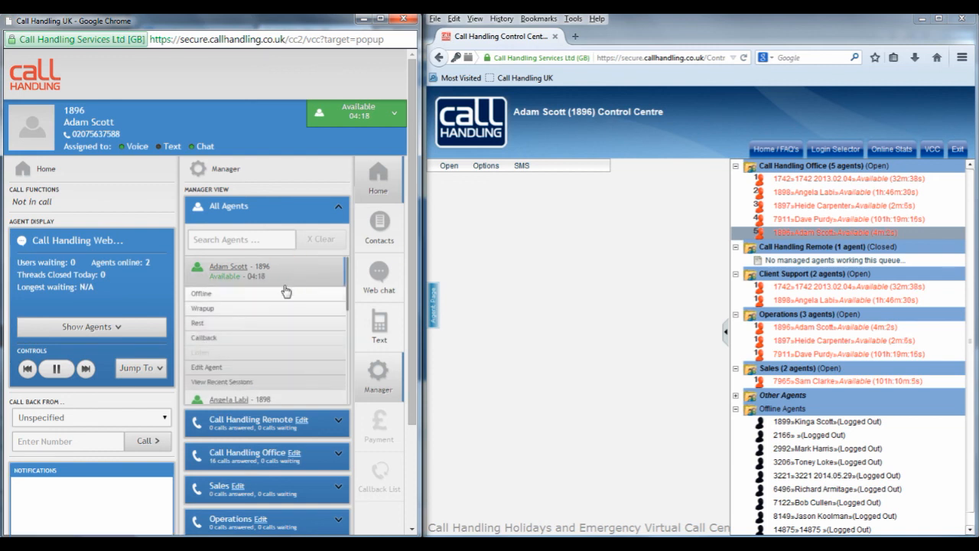
left_click(274, 314)
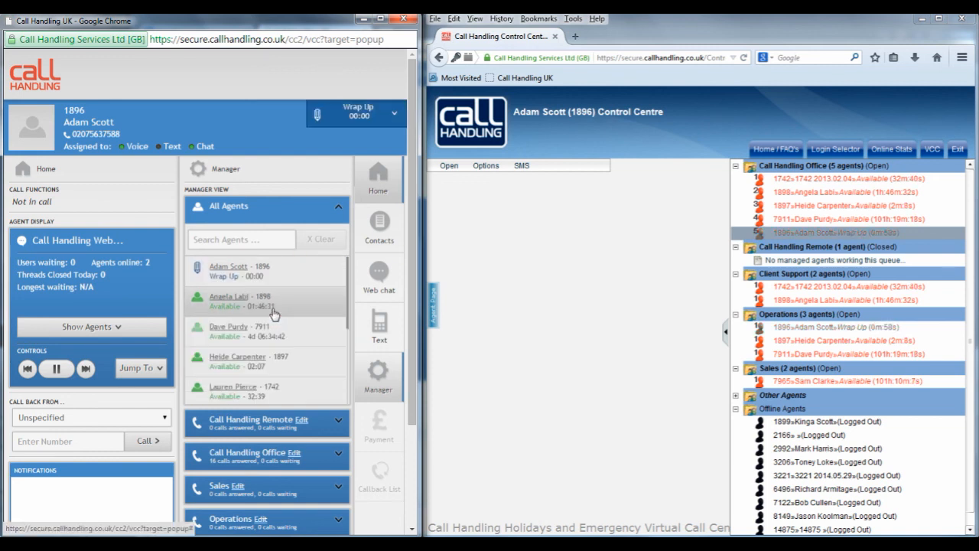
left_click(295, 282)
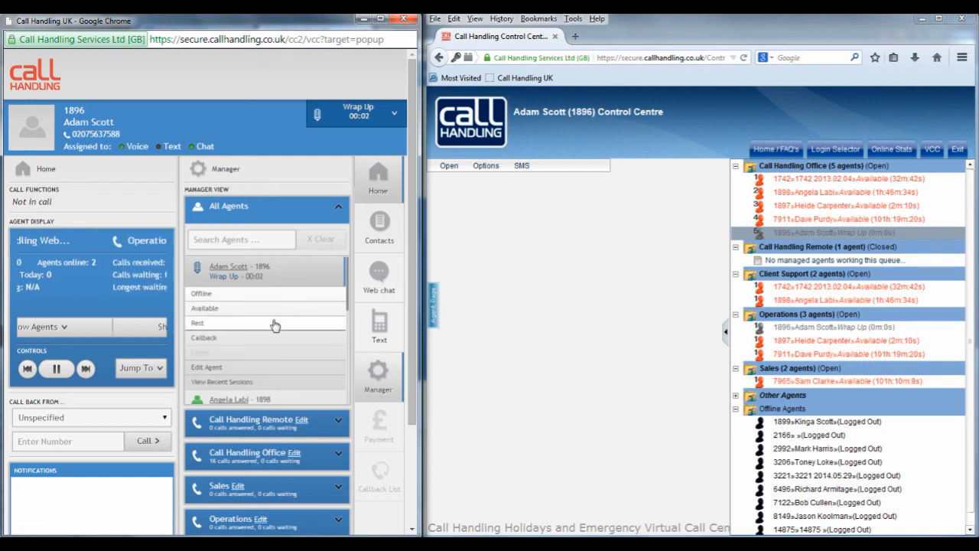
left_click(274, 325)
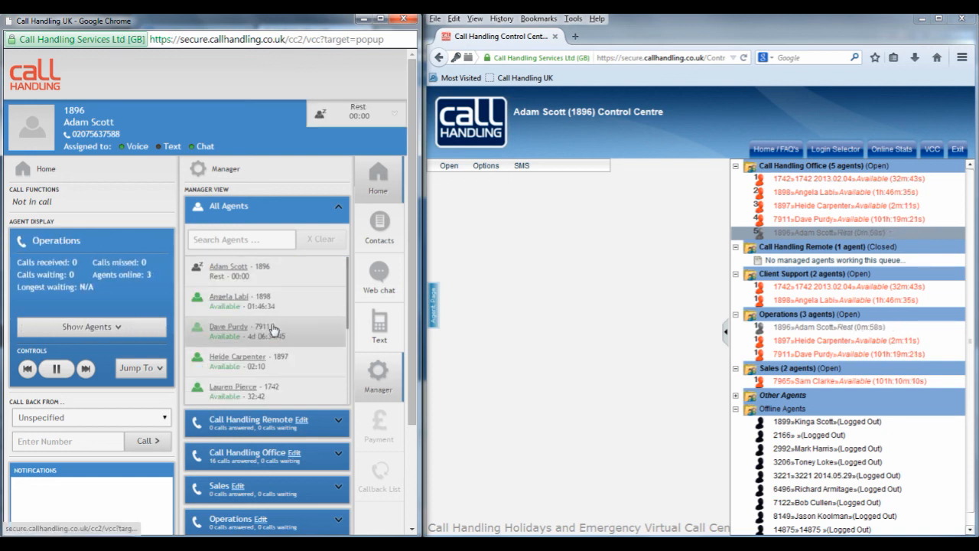
Step: Set the logged-in agent's status to Available from the Call Handling Office queue in the old control centre
right_click(805, 235)
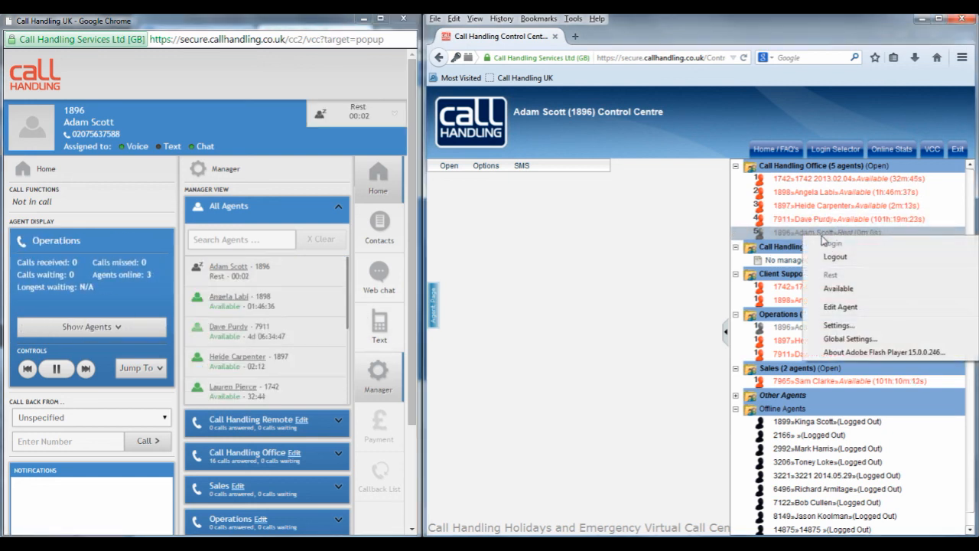
left_click(839, 288)
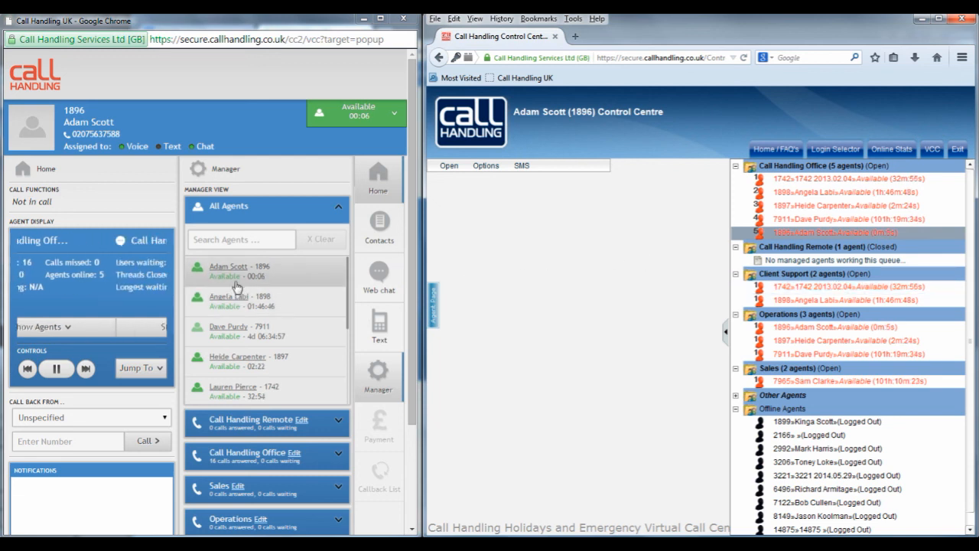
left_click(242, 330)
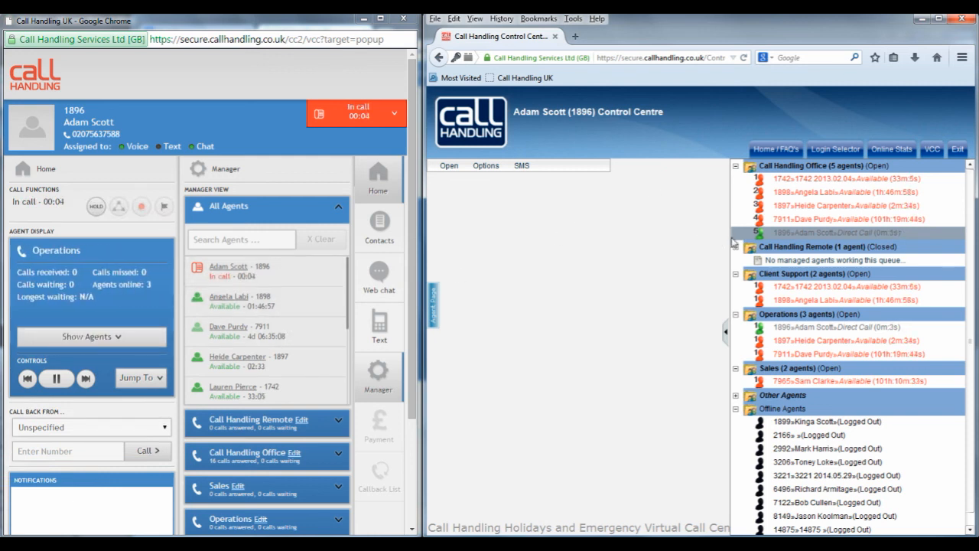
Step: Open the logged-in agent in the old Agent Manager and examine the recent sessions with their login times, logout times and attempts
left_click(788, 233)
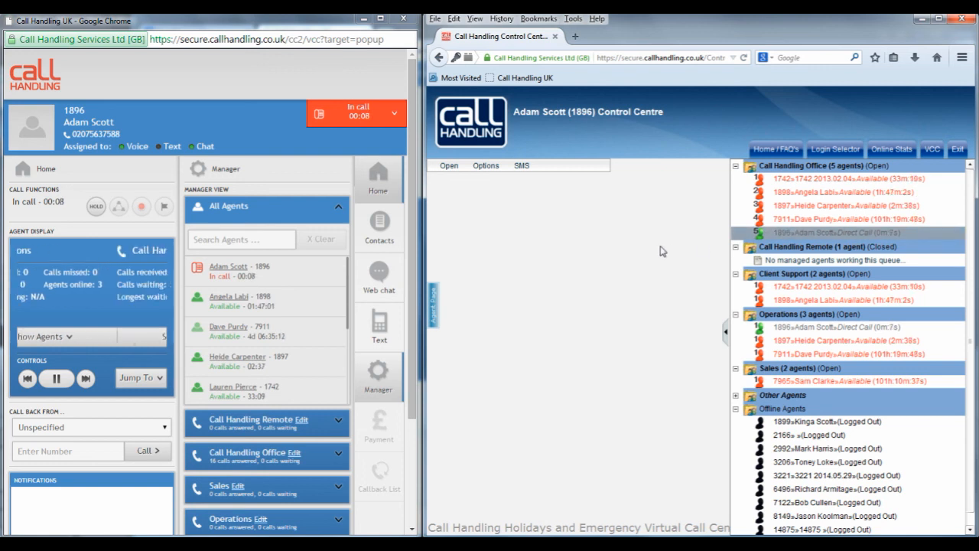
double_click(803, 233)
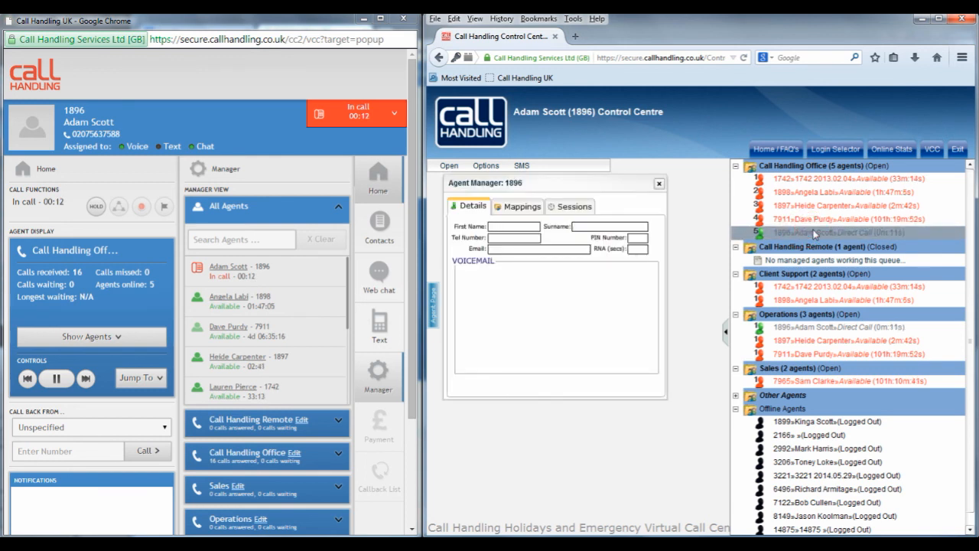
left_click(572, 208)
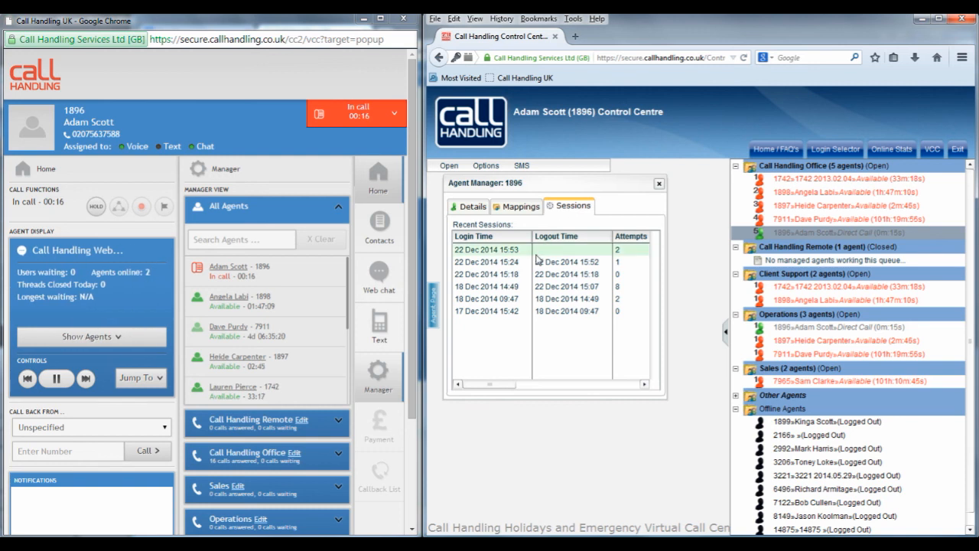
left_click_drag(505, 384, 459, 384)
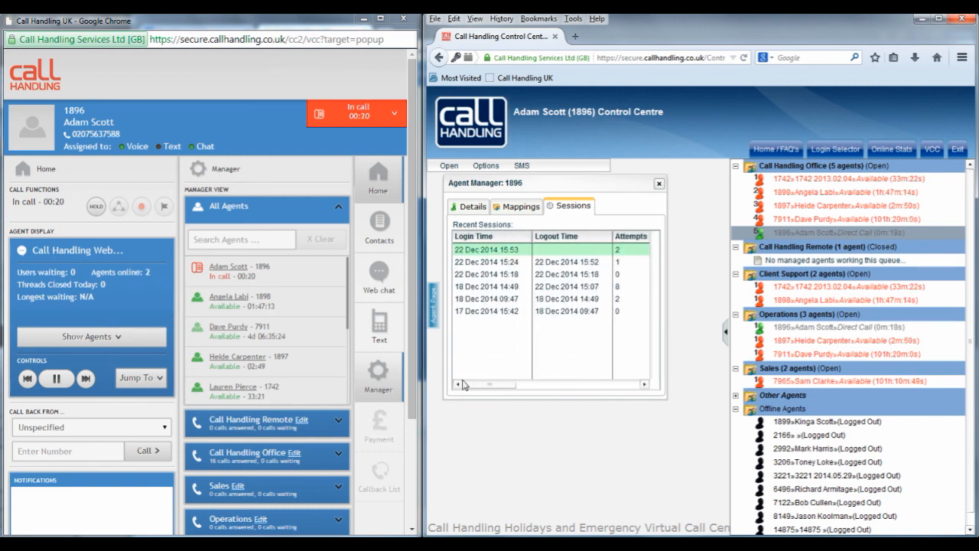
Step: Open the same agent's recent sessions from the new Manager view
left_click(300, 268)
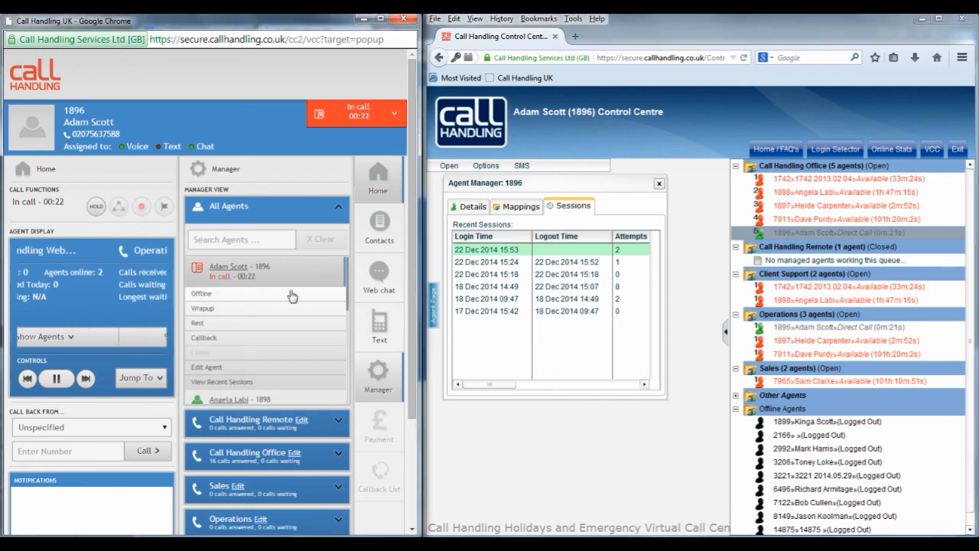
left_click(289, 382)
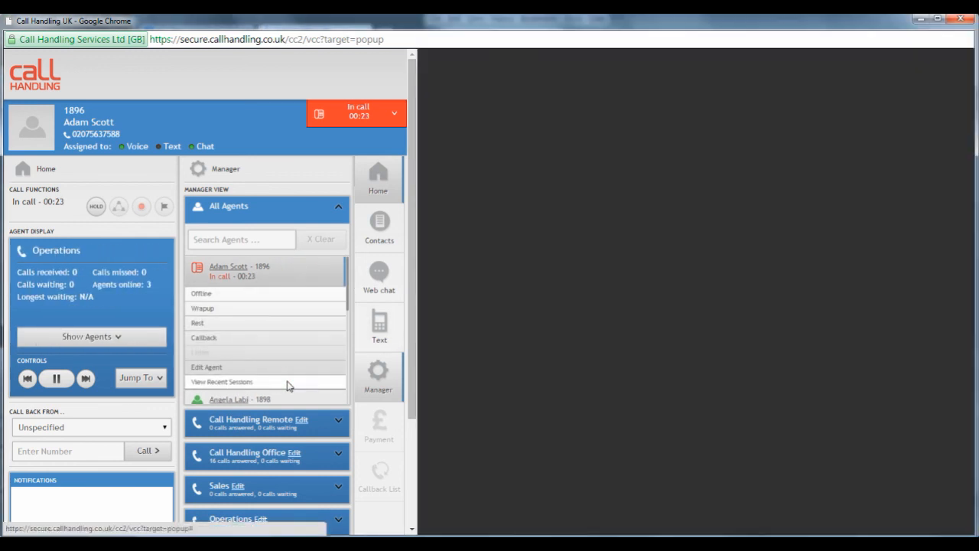